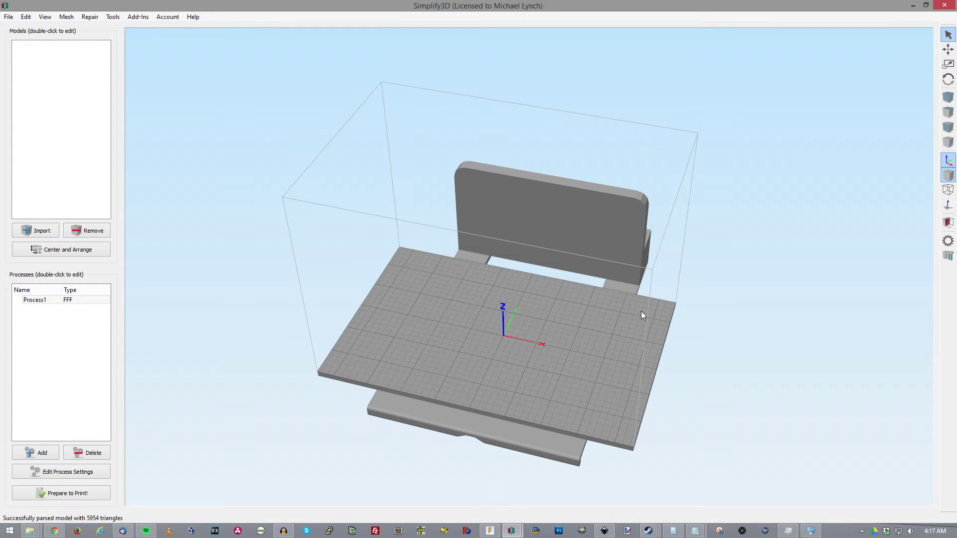
# Orbit around the empty build plate, ending on a lower frontal view
pyautogui.moveTo(622, 406)
pyautogui.mouseDown()
pyautogui.moveTo(593, 414)
pyautogui.moveTo(660, 397)
pyautogui.moveTo(586, 435)
pyautogui.moveTo(485, 441)
pyautogui.moveTo(532, 387)
pyautogui.moveTo(547, 167)
pyautogui.mouseUp()
pyautogui.moveTo(572, 369)
pyautogui.mouseDown()
pyautogui.moveTo(560, 406)
pyautogui.moveTo(554, 381)
pyautogui.moveTo(654, 251)
pyautogui.moveTo(679, 286)
pyautogui.moveTo(603, 274)
pyautogui.moveTo(592, 397)
pyautogui.moveTo(705, 397)
pyautogui.moveTo(622, 422)
pyautogui.moveTo(705, 348)
pyautogui.moveTo(580, 356)
pyautogui.moveTo(594, 393)
pyautogui.moveTo(637, 402)
pyautogui.moveTo(633, 419)
pyautogui.moveTo(496, 350)
pyautogui.mouseUp()
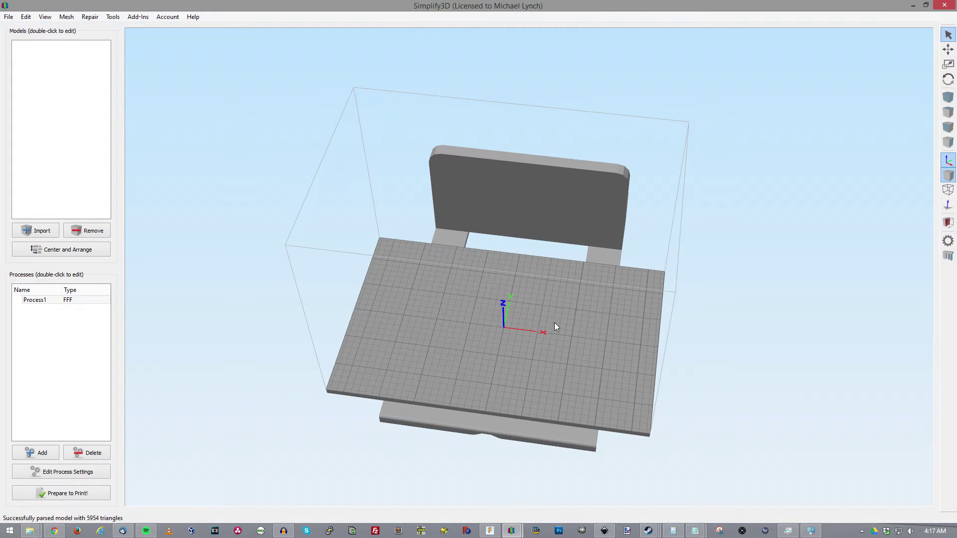
pyautogui.moveTo(554, 322); pyautogui.dragTo(414, 310)
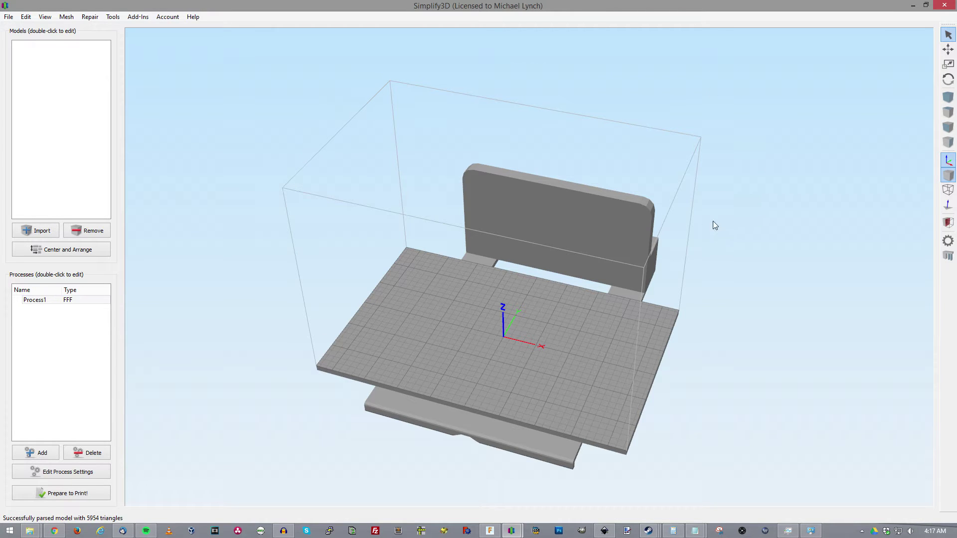
pyautogui.moveTo(601, 348); pyautogui.dragTo(617, 383)
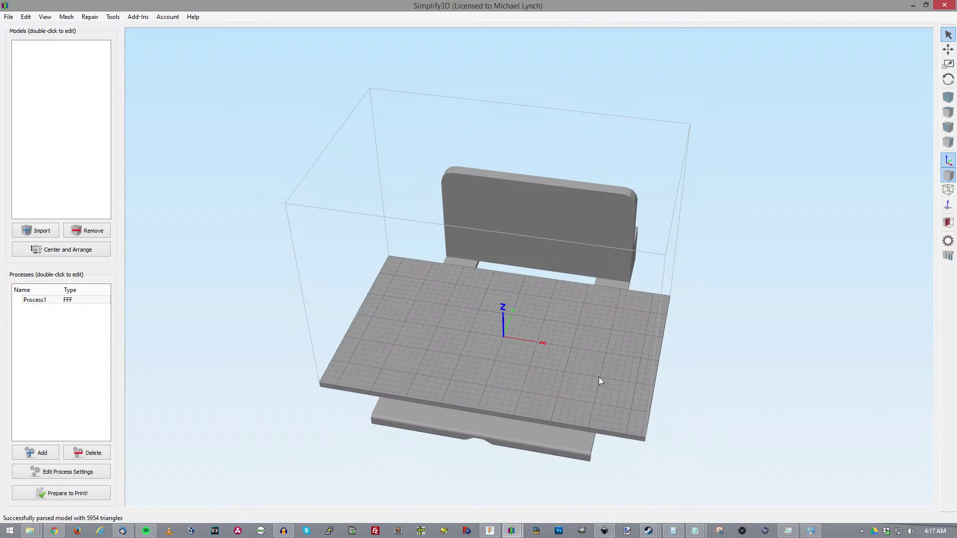
pyautogui.moveTo(616, 387)
pyautogui.mouseDown()
pyautogui.moveTo(591, 354)
pyautogui.moveTo(581, 363)
pyautogui.moveTo(572, 298)
pyautogui.moveTo(443, 359)
pyautogui.moveTo(495, 388)
pyautogui.mouseUp()
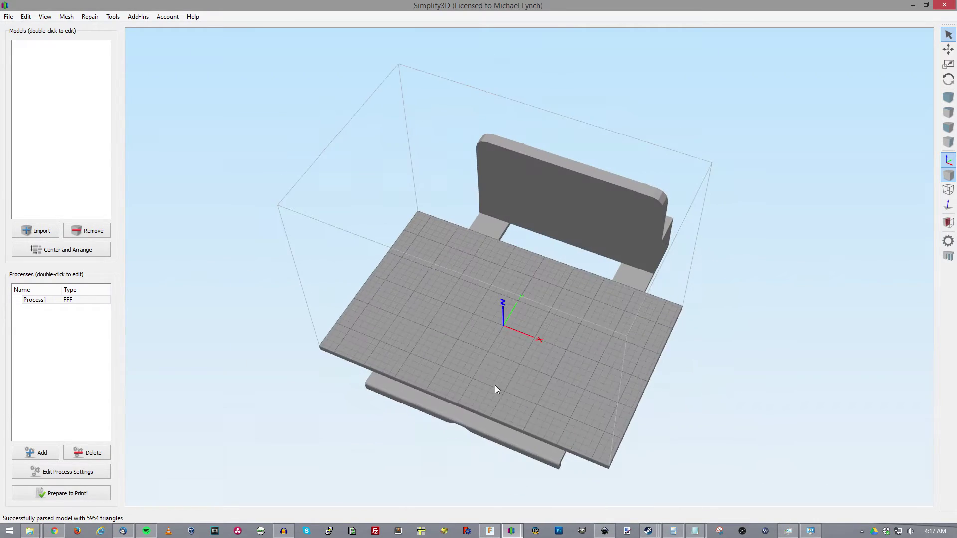
pyautogui.moveTo(526, 357)
pyautogui.mouseDown()
pyautogui.moveTo(551, 317)
pyautogui.moveTo(501, 366)
pyautogui.moveTo(558, 352)
pyautogui.moveTo(528, 342)
pyautogui.mouseUp()
pyautogui.scroll(3, 596, 342)
pyautogui.scroll(-4, 596, 342)
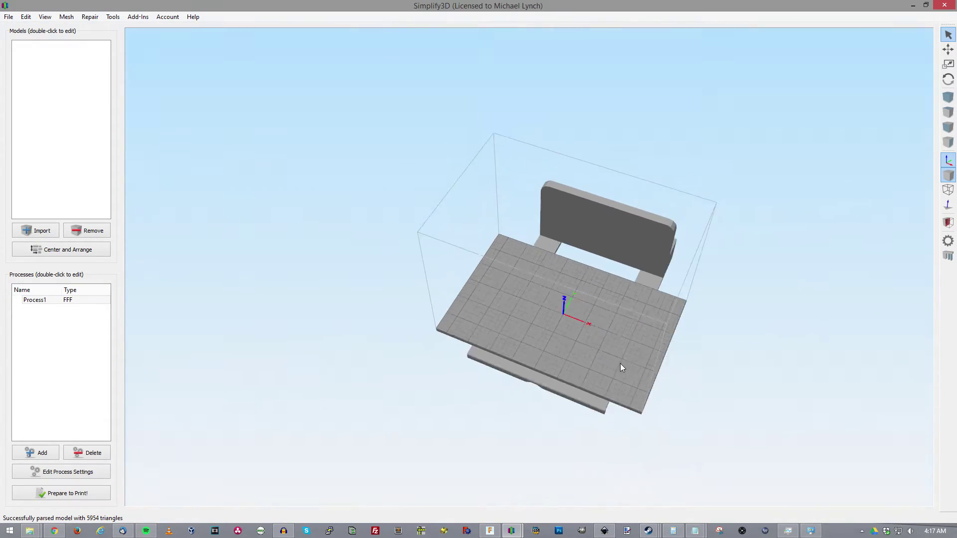
pyautogui.scroll(5, 620, 363)
pyautogui.scroll(2, 619, 364)
pyautogui.scroll(-4, 634, 363)
pyautogui.scroll(-2, 628, 364)
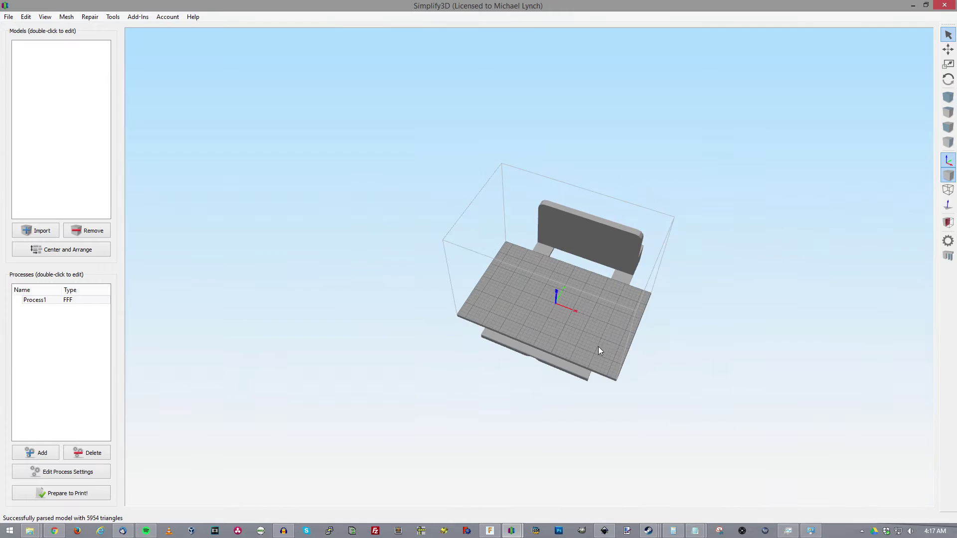
pyautogui.scroll(3, 602, 351)
pyautogui.moveTo(639, 353)
pyautogui.mouseDown()
pyautogui.moveTo(648, 350)
pyautogui.moveTo(595, 333)
pyautogui.moveTo(394, 327)
pyautogui.mouseUp()
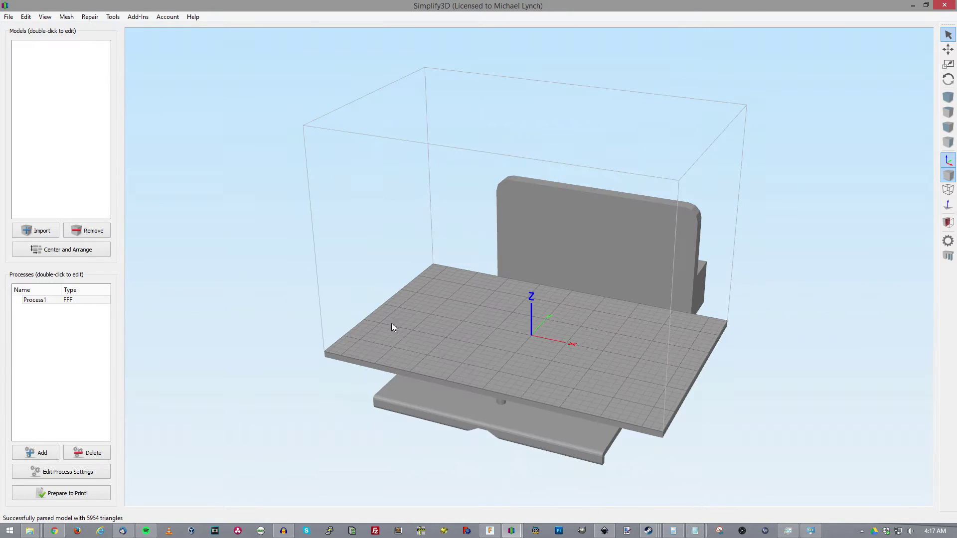
# Drag body_rev1 and clip_rev1 from the phonestand folder into Simplify3D
pyautogui.click(37, 531)
pyautogui.moveTo(64, 483)
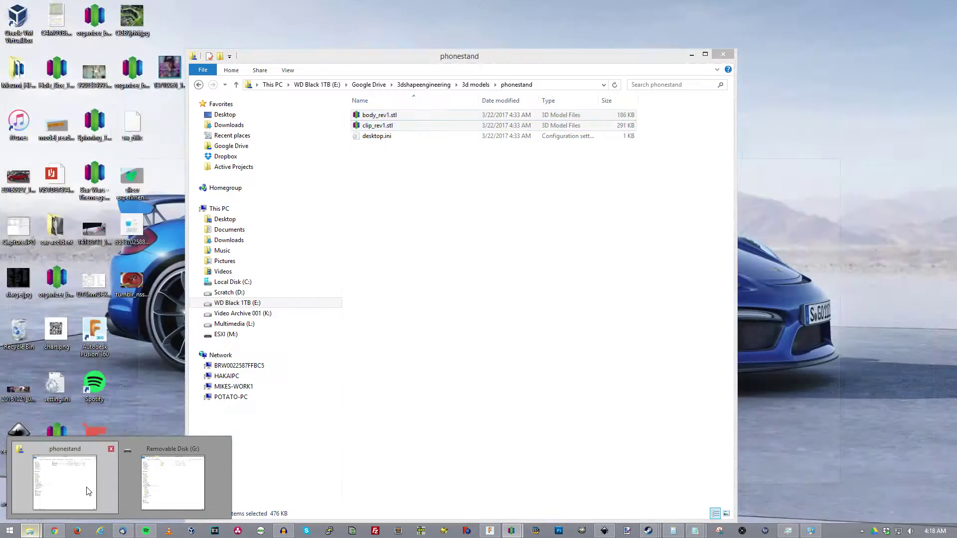
pyautogui.click(87, 491)
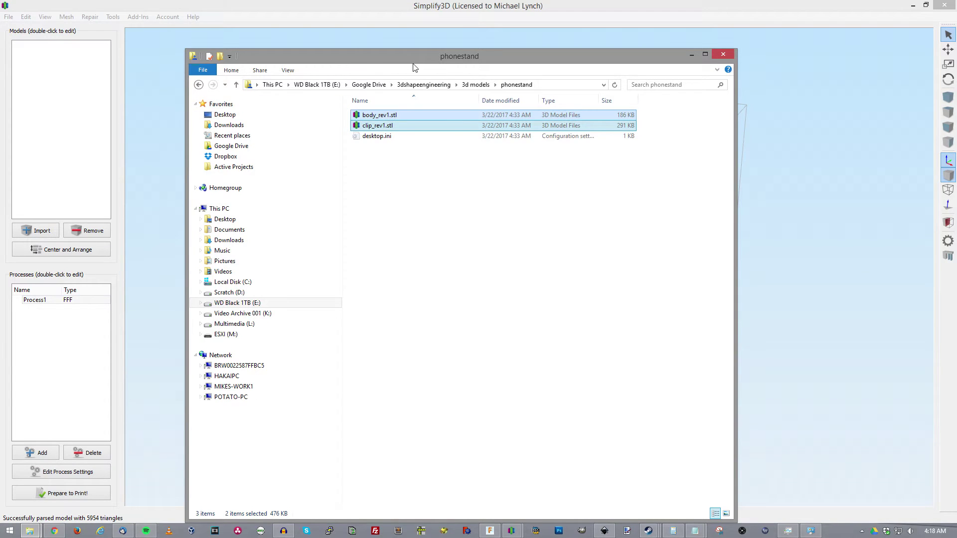
pyautogui.moveTo(372, 117); pyautogui.dragTo(54, 97)
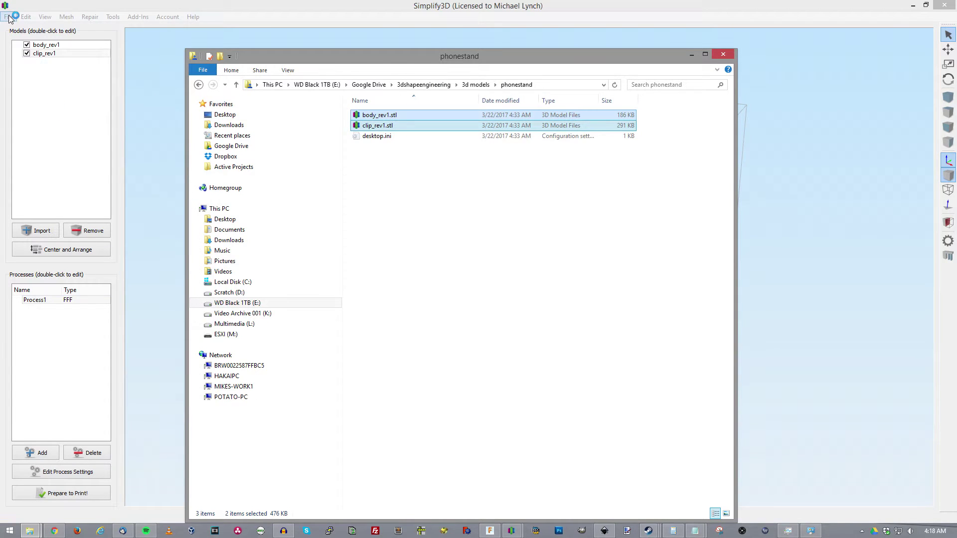
pyautogui.click(9, 16)
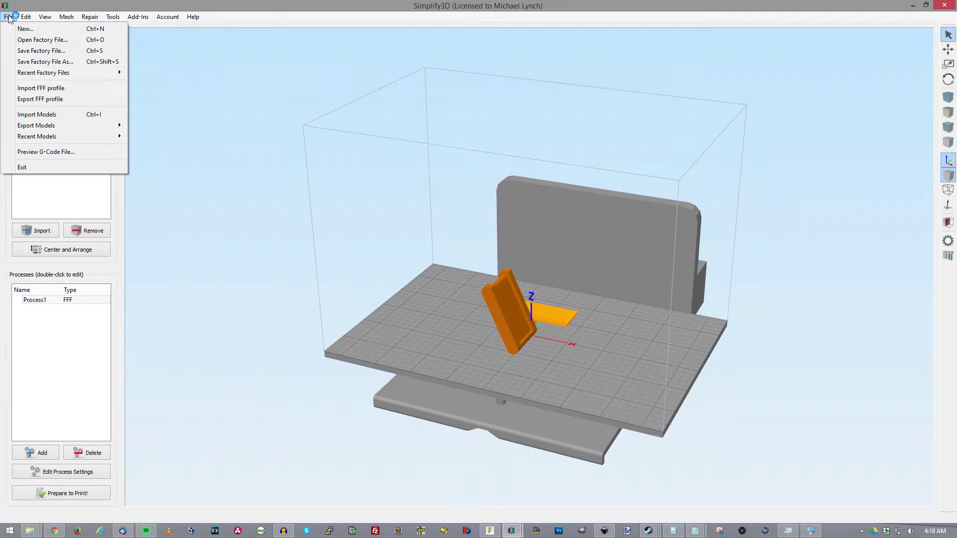
pyautogui.click(46, 115)
pyautogui.click(572, 352)
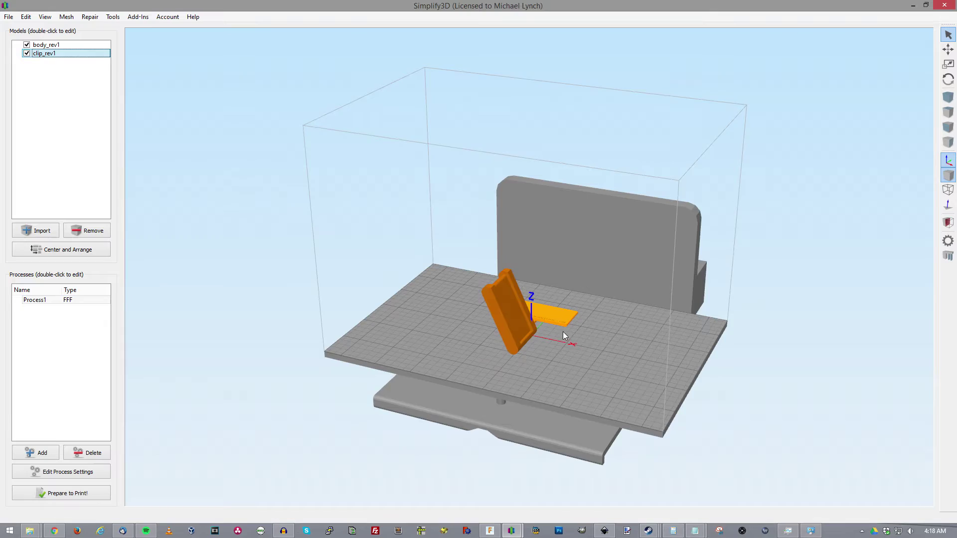
pyautogui.moveTo(563, 331)
pyautogui.mouseDown()
pyautogui.moveTo(504, 358)
pyautogui.moveTo(591, 288)
pyautogui.mouseUp()
pyautogui.scroll(5, 540, 310)
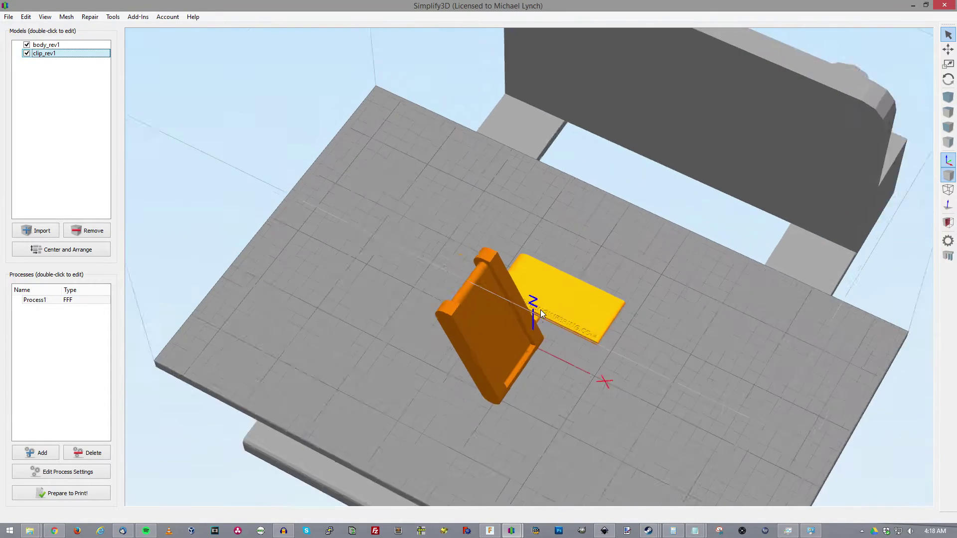
pyautogui.moveTo(626, 354); pyautogui.dragTo(592, 306, button='right')
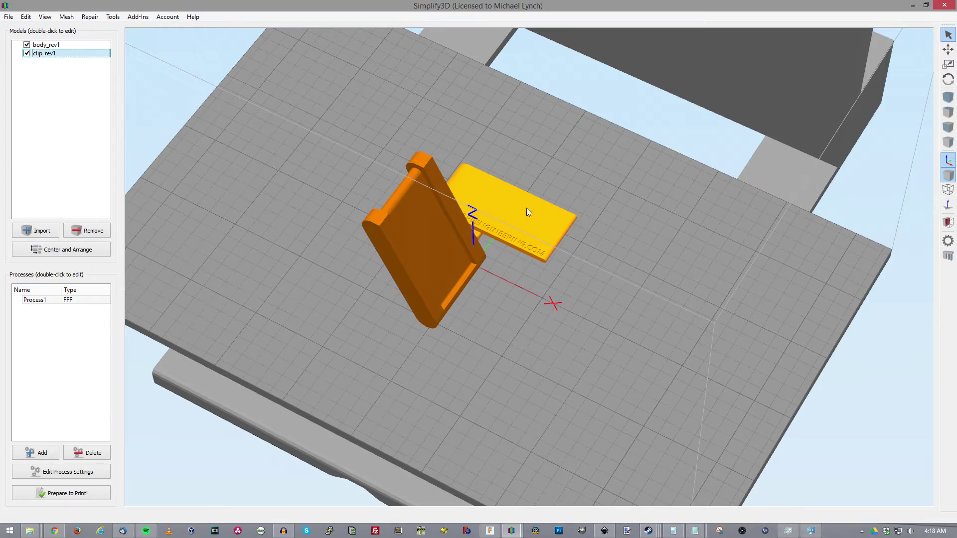
pyautogui.moveTo(442, 238)
pyautogui.mouseDown()
pyautogui.moveTo(480, 266)
pyautogui.moveTo(521, 332)
pyautogui.moveTo(500, 237)
pyautogui.moveTo(550, 246)
pyautogui.moveTo(545, 47)
pyautogui.moveTo(665, 129)
pyautogui.moveTo(634, 270)
pyautogui.moveTo(476, 214)
pyautogui.moveTo(541, 253)
pyautogui.moveTo(592, 225)
pyautogui.moveTo(508, 284)
pyautogui.mouseUp()
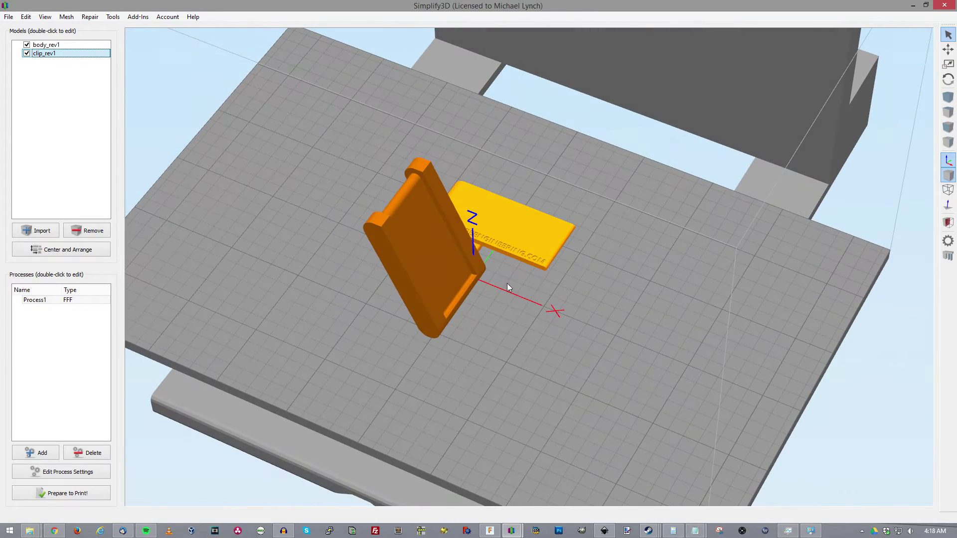
pyautogui.moveTo(460, 229); pyautogui.dragTo(441, 323)
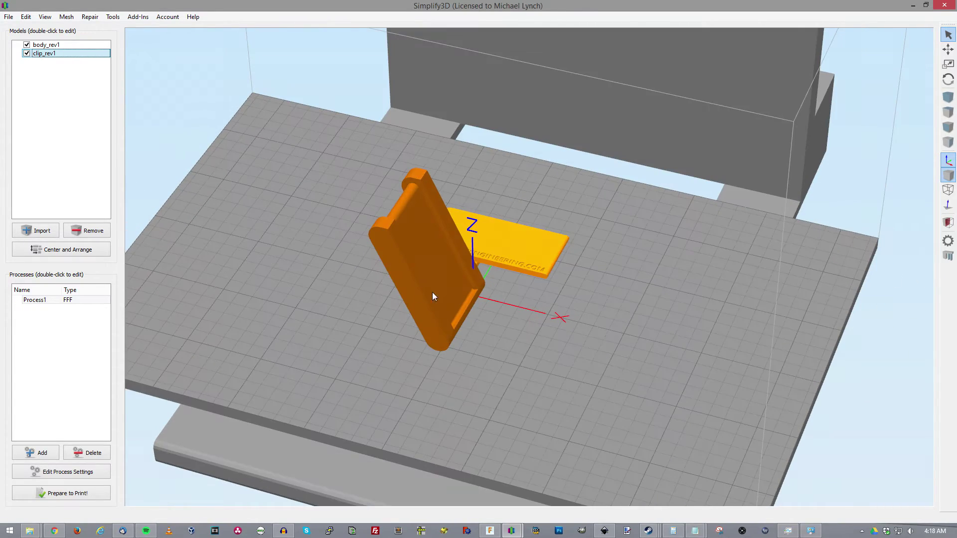
pyautogui.moveTo(610, 250)
pyautogui.mouseDown()
pyautogui.moveTo(632, 374)
pyautogui.moveTo(578, 303)
pyautogui.mouseUp()
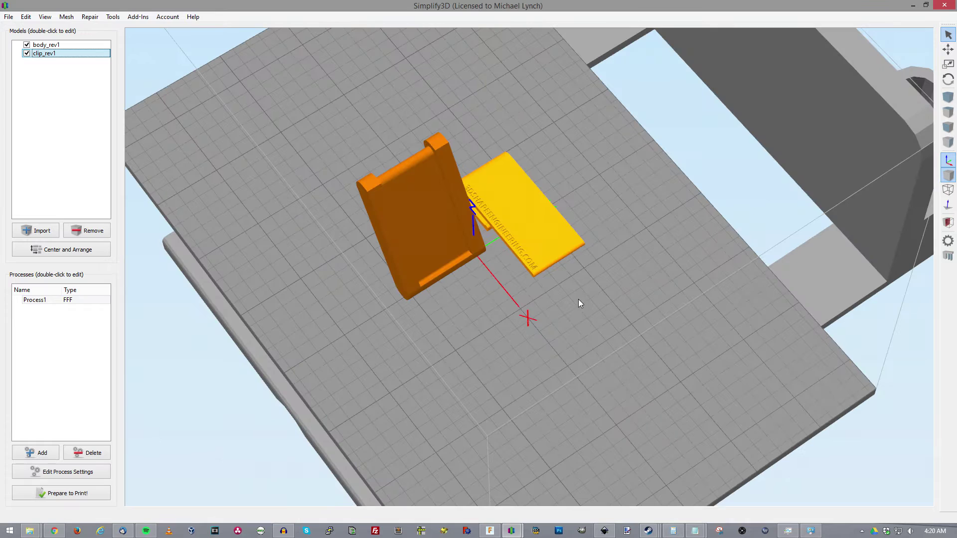
pyautogui.moveTo(658, 381)
pyautogui.mouseDown()
pyautogui.moveTo(688, 353)
pyautogui.moveTo(495, 114)
pyautogui.mouseUp()
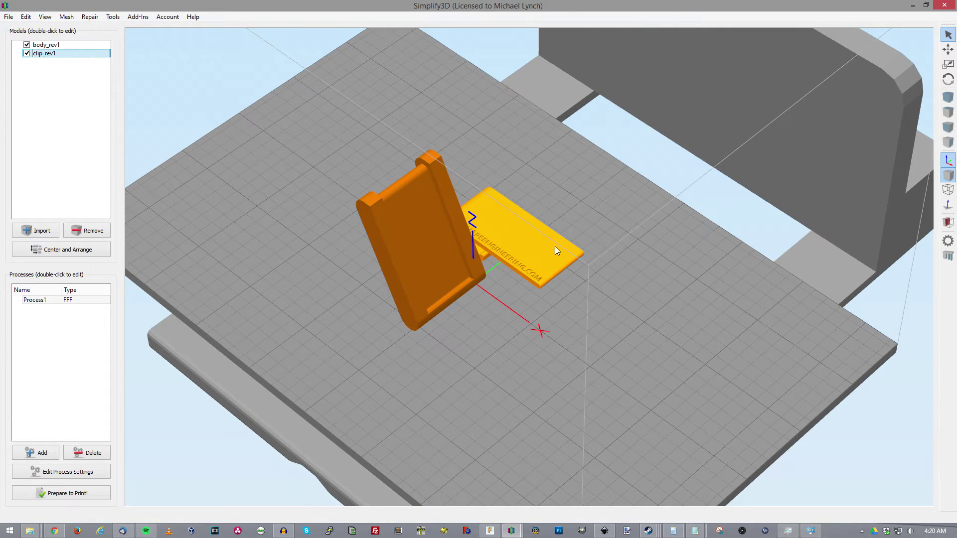
# Rotate clip_rev1 −90° about X, then centre and arrange the parts
pyautogui.doubleClick(507, 232)
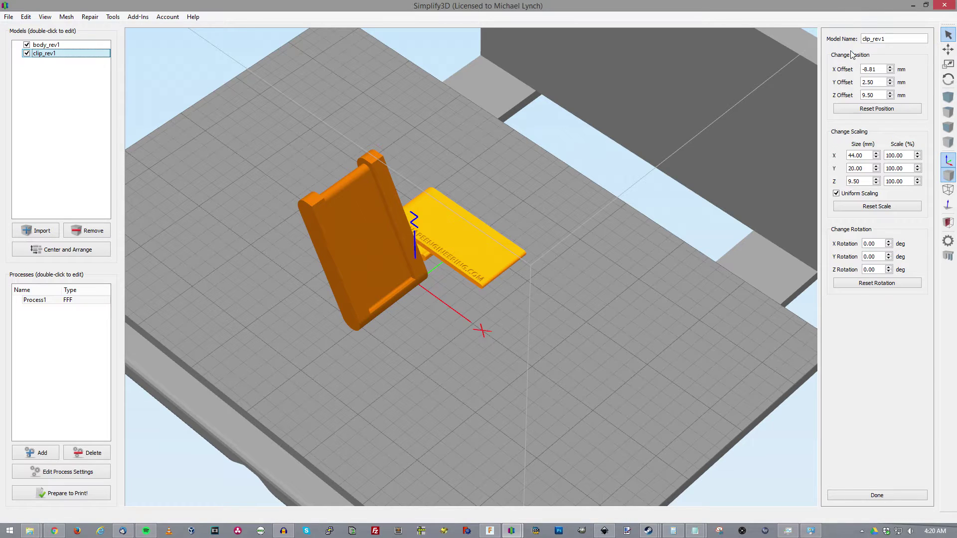
pyautogui.click(835, 192)
pyautogui.keyDown('ctrl'); pyautogui.click(380, 252); pyautogui.keyUp('ctrl')
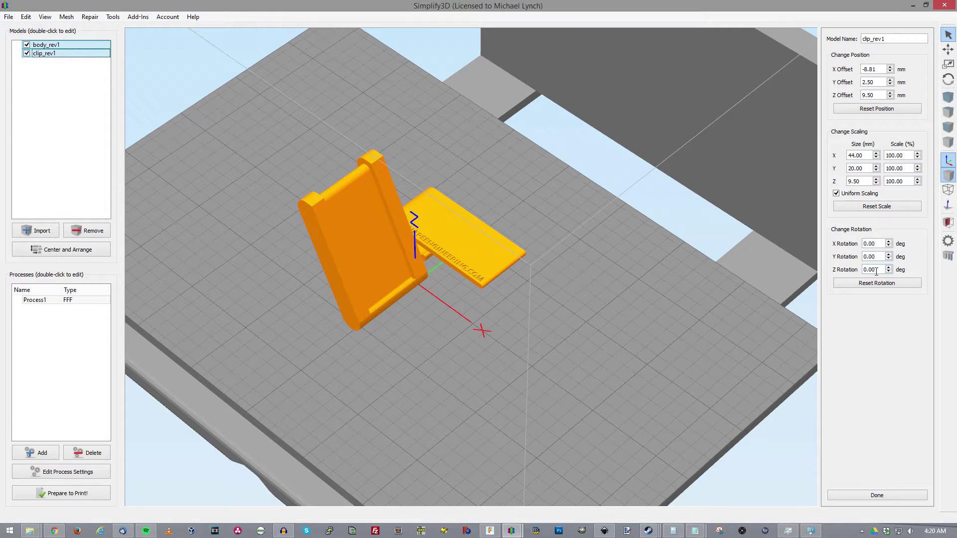
pyautogui.doubleClick(879, 243)
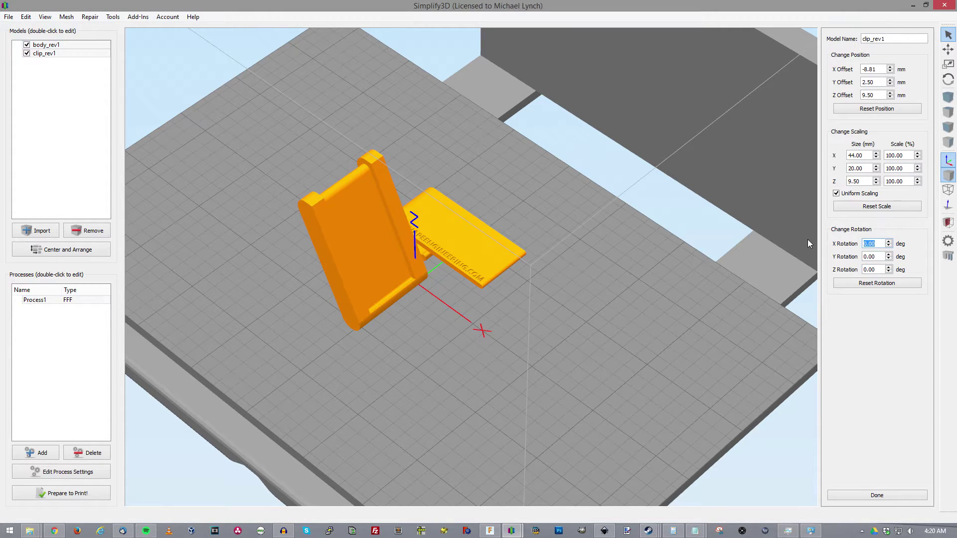
pyautogui.write('-90')
pyautogui.press('Return')
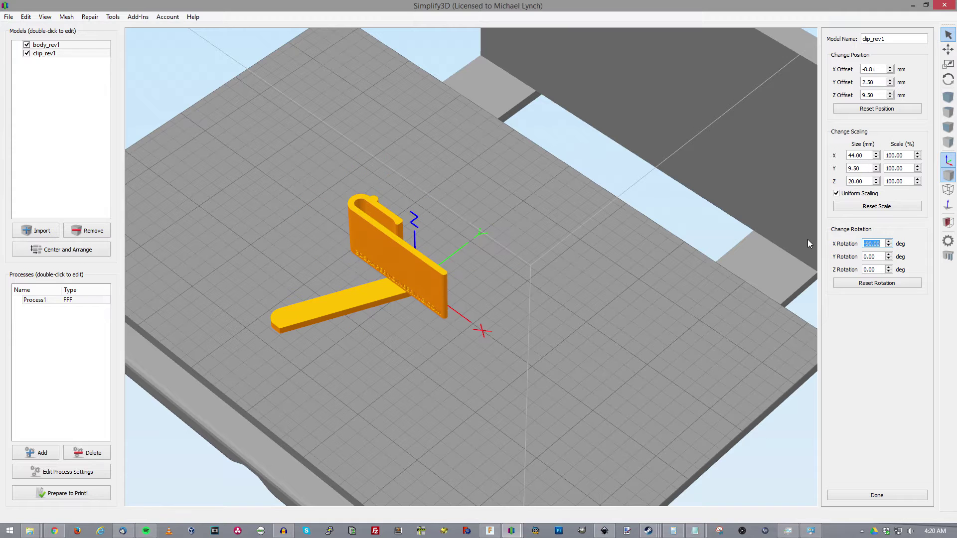
pyautogui.click(71, 253)
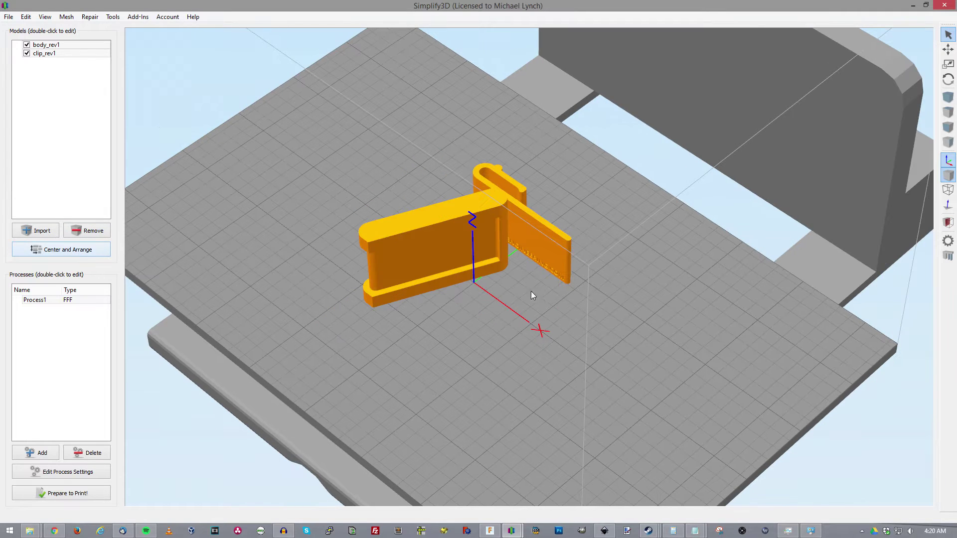
# Turn body_rev1 to 65° about Z and check both parts from several angles
pyautogui.click(432, 254)
pyautogui.doubleClick(464, 254)
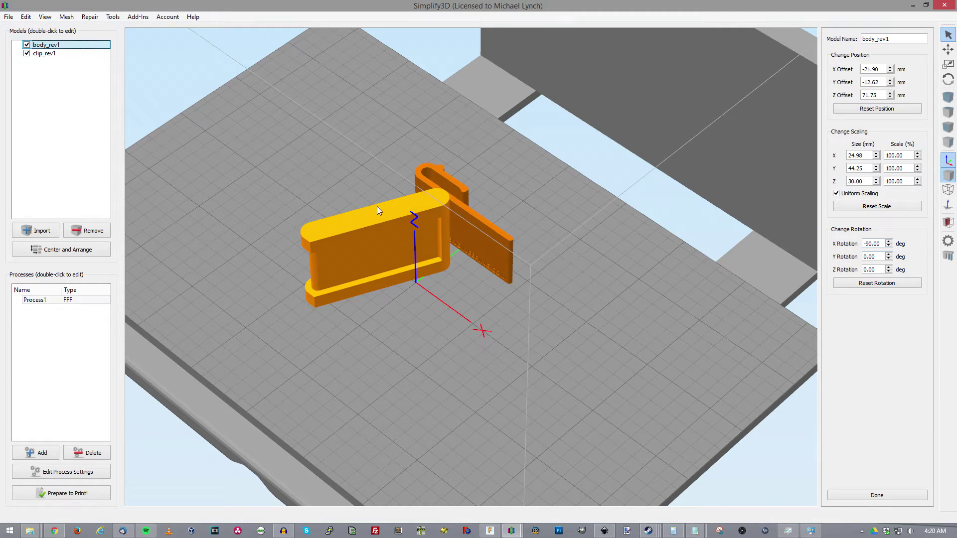
pyautogui.click(871, 270)
pyautogui.write('90')
pyautogui.press('Return')
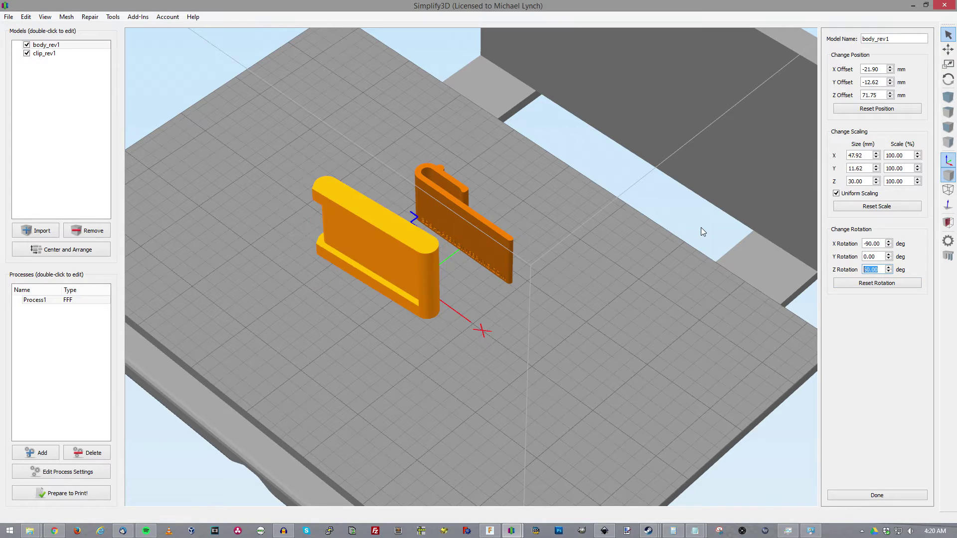
pyautogui.moveTo(454, 259)
pyautogui.mouseDown()
pyautogui.moveTo(540, 329)
pyautogui.moveTo(441, 388)
pyautogui.moveTo(375, 264)
pyautogui.mouseUp()
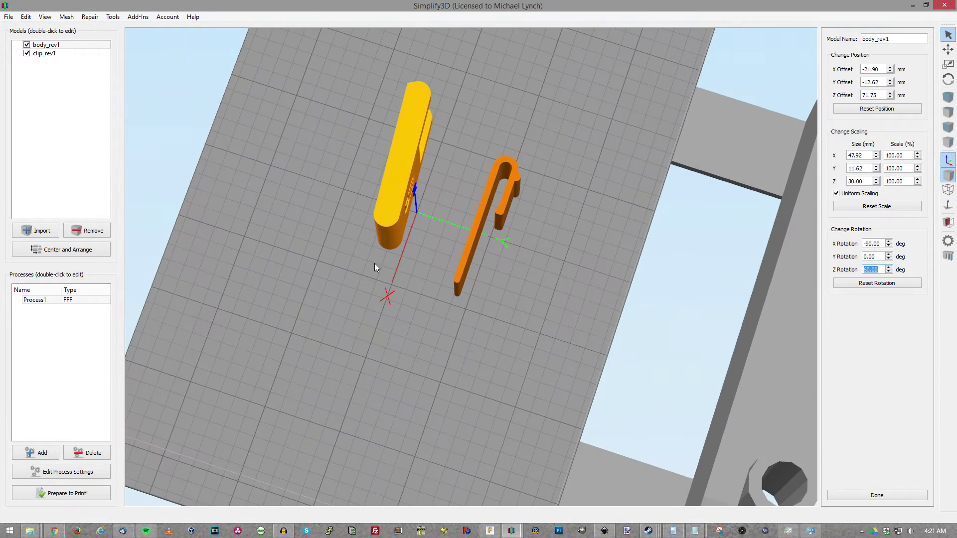
pyautogui.click(871, 272)
pyautogui.press('Return')
pyautogui.moveTo(479, 359); pyautogui.dragTo(294, 342)
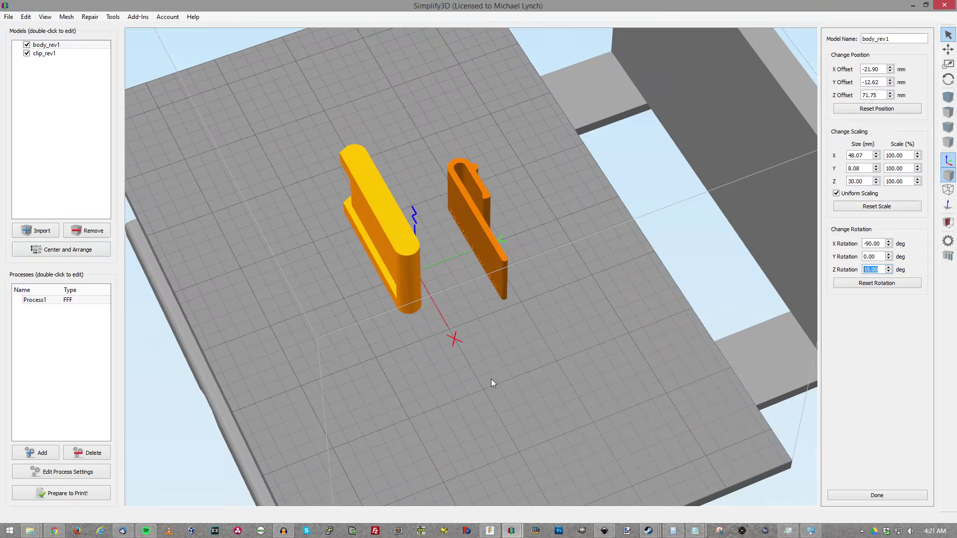
pyautogui.moveTo(491, 378)
pyautogui.mouseDown()
pyautogui.moveTo(365, 359)
pyautogui.moveTo(339, 367)
pyautogui.moveTo(316, 239)
pyautogui.moveTo(427, 304)
pyautogui.moveTo(357, 332)
pyautogui.mouseUp()
pyautogui.click(43, 252)
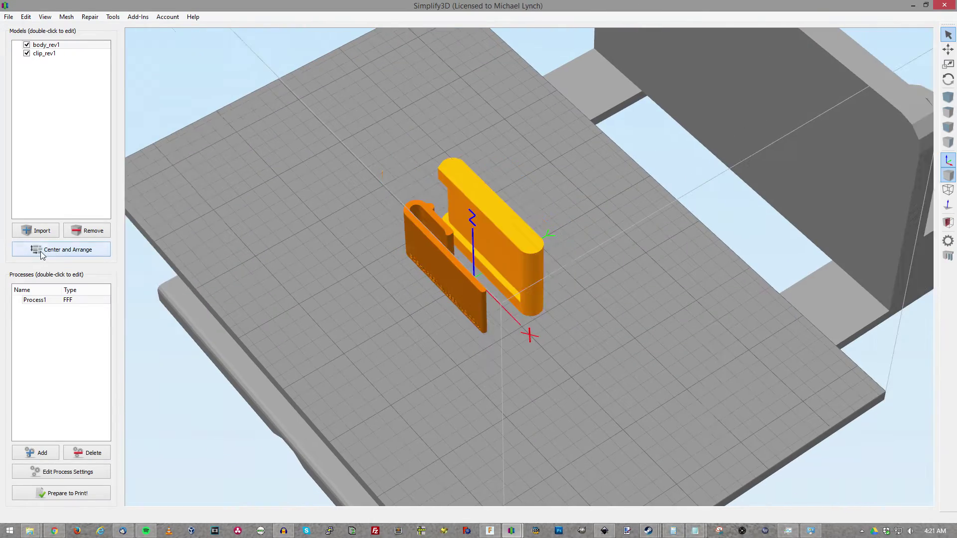
pyautogui.moveTo(518, 329)
pyautogui.mouseDown()
pyautogui.moveTo(582, 401)
pyautogui.moveTo(446, 299)
pyautogui.mouseUp()
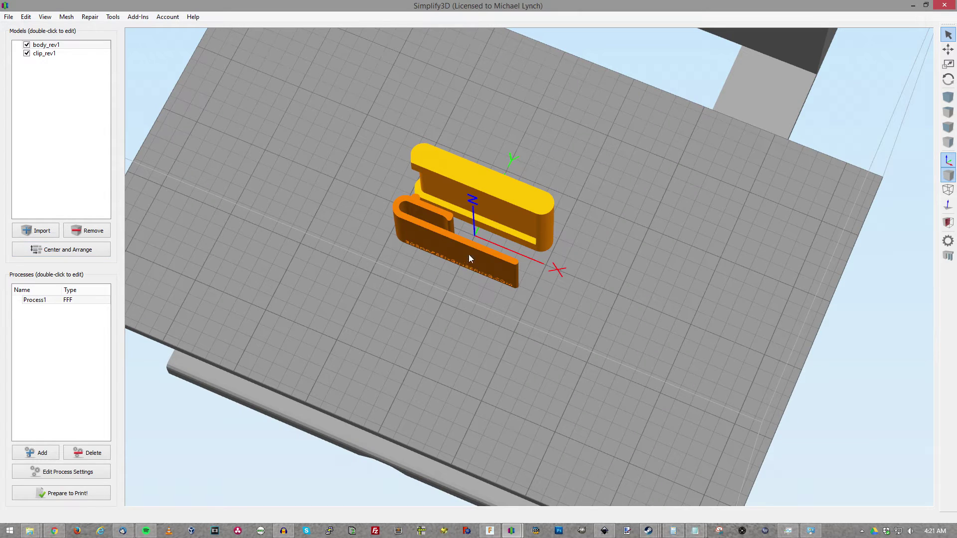
pyautogui.hotkey('ctrl', 'a')
pyautogui.moveTo(475, 256); pyautogui.dragTo(639, 367)
pyautogui.scroll(-5, 563, 339)
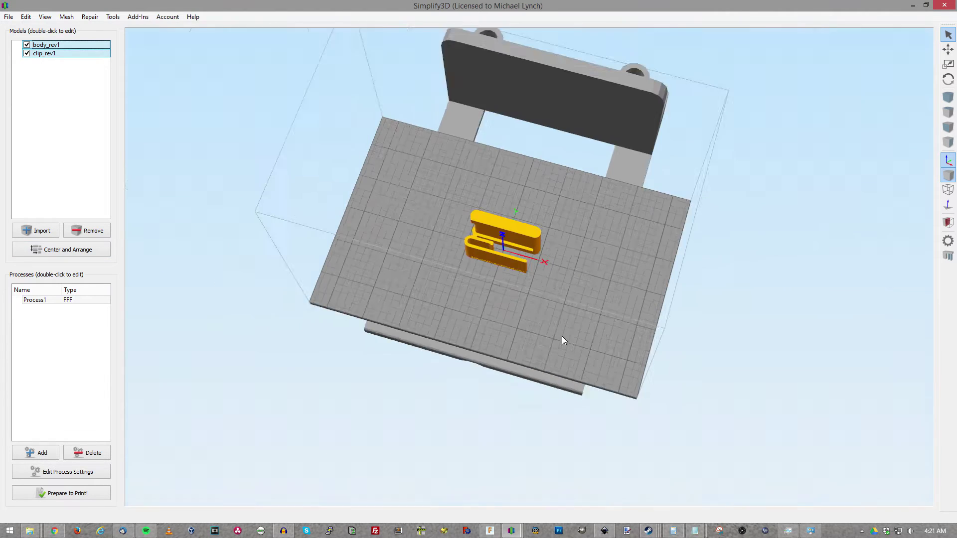
pyautogui.scroll(-2, 562, 335)
pyautogui.click(948, 50)
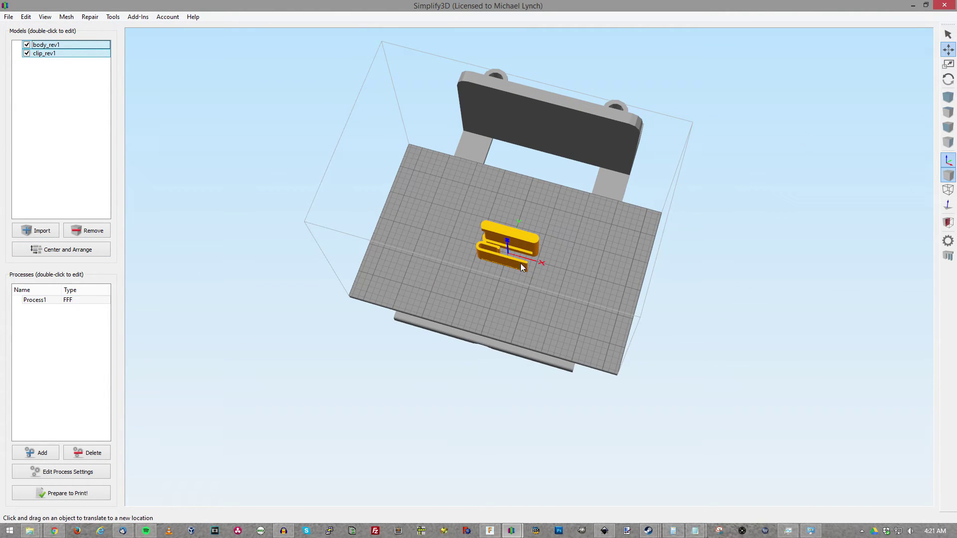
pyautogui.moveTo(515, 263)
pyautogui.mouseDown()
pyautogui.moveTo(575, 309)
pyautogui.moveTo(579, 301)
pyautogui.mouseUp()
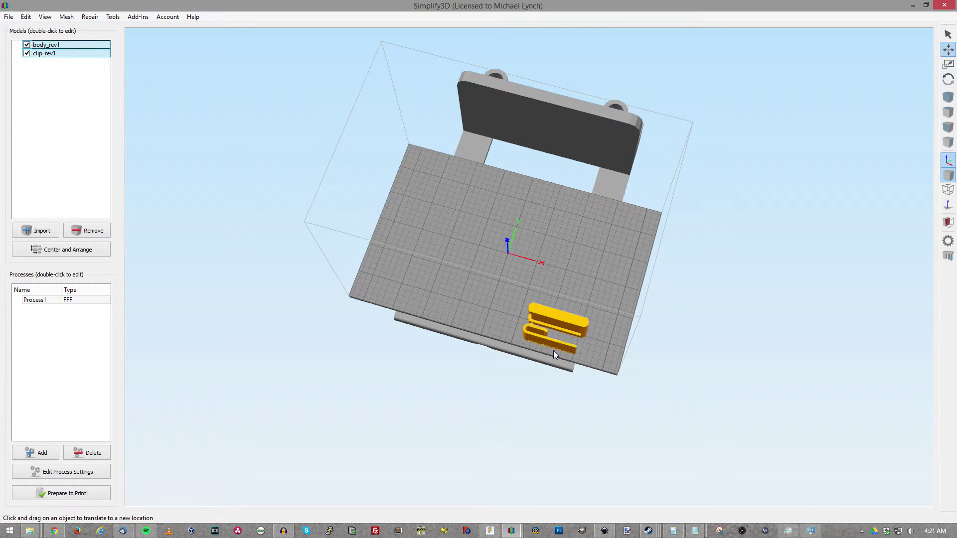
pyautogui.moveTo(580, 302); pyautogui.dragTo(599, 313)
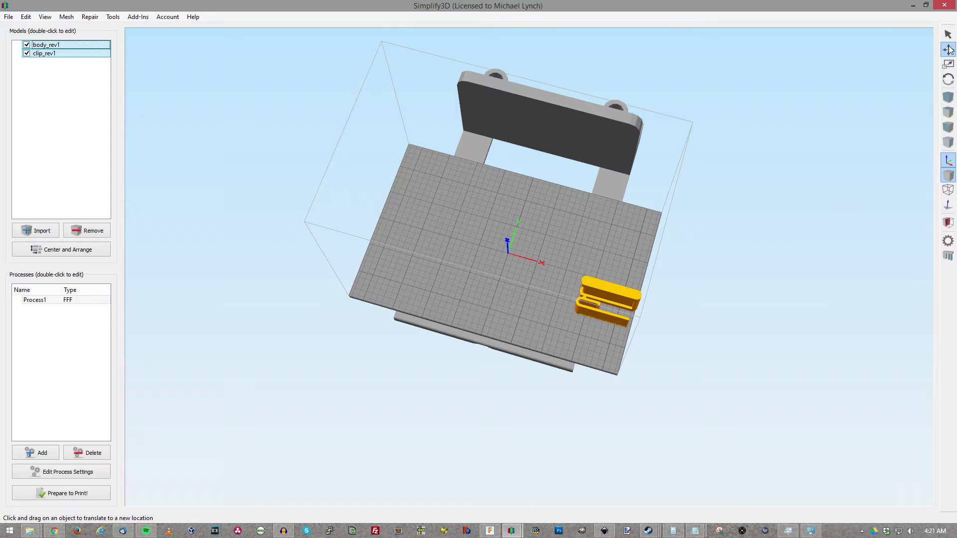
pyautogui.moveTo(604, 317); pyautogui.dragTo(509, 264)
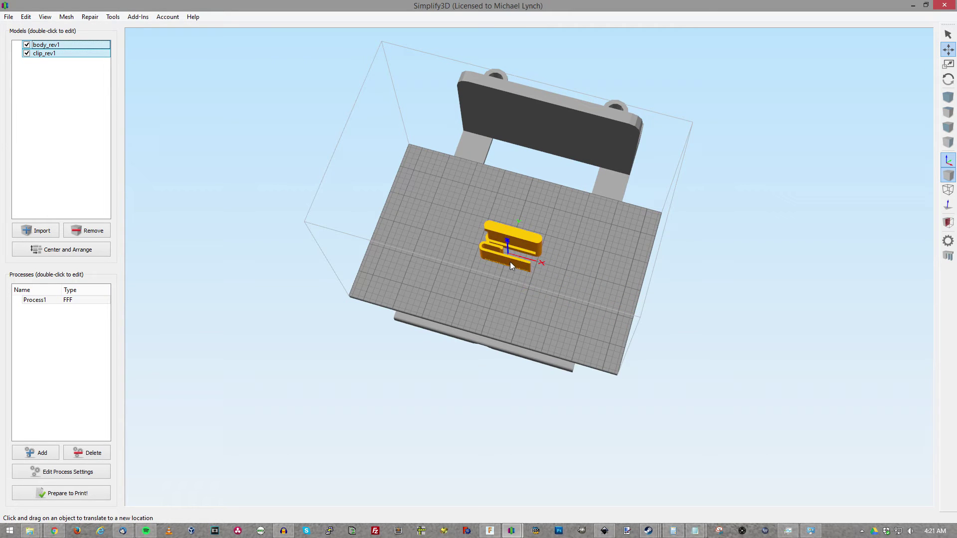
pyautogui.hotkey('ctrl', 'd')
pyautogui.moveTo(607, 248)
pyautogui.mouseDown()
pyautogui.moveTo(608, 284)
pyautogui.moveTo(855, 113)
pyautogui.mouseUp()
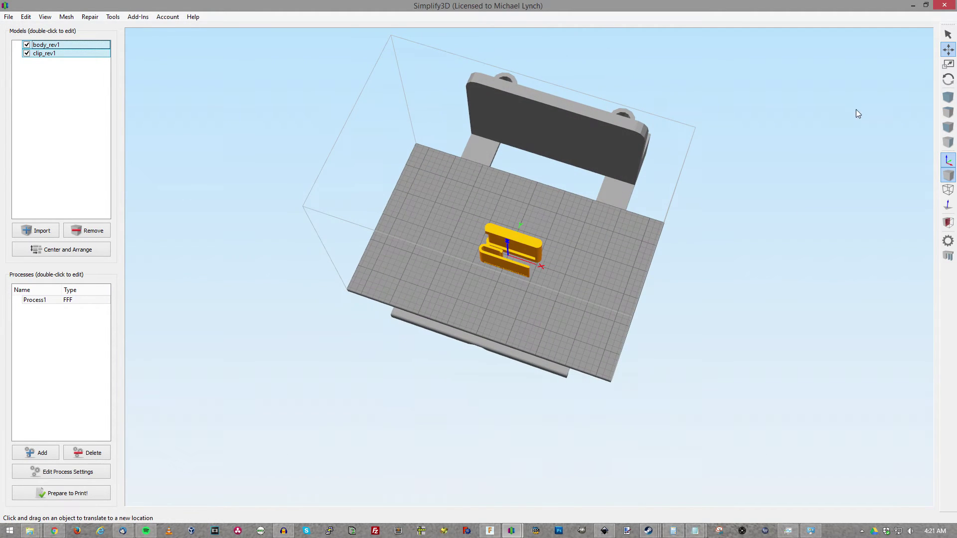
pyautogui.click(72, 250)
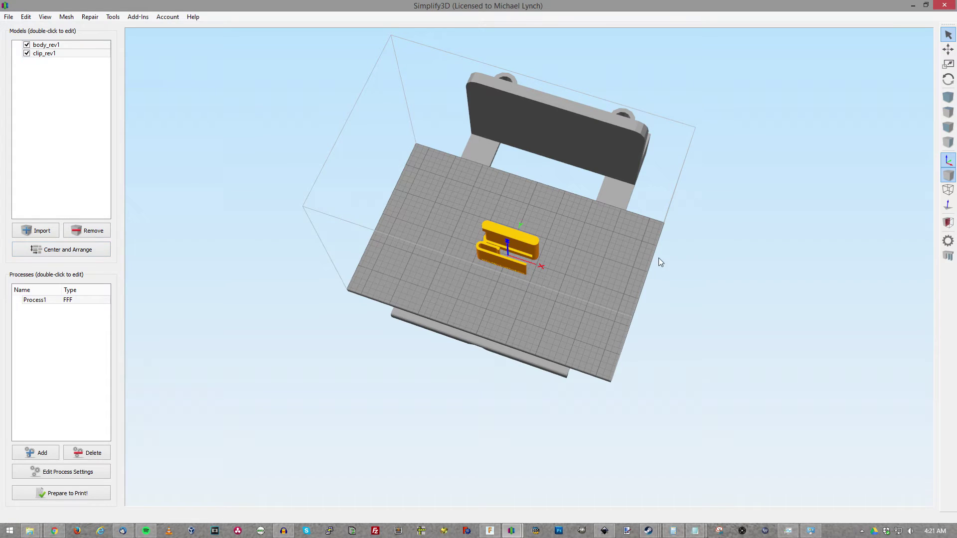
# Scale body_rev1 to 200%, restore it to 100%, and toggle Uniform Scaling off and on
pyautogui.doubleClick(512, 242)
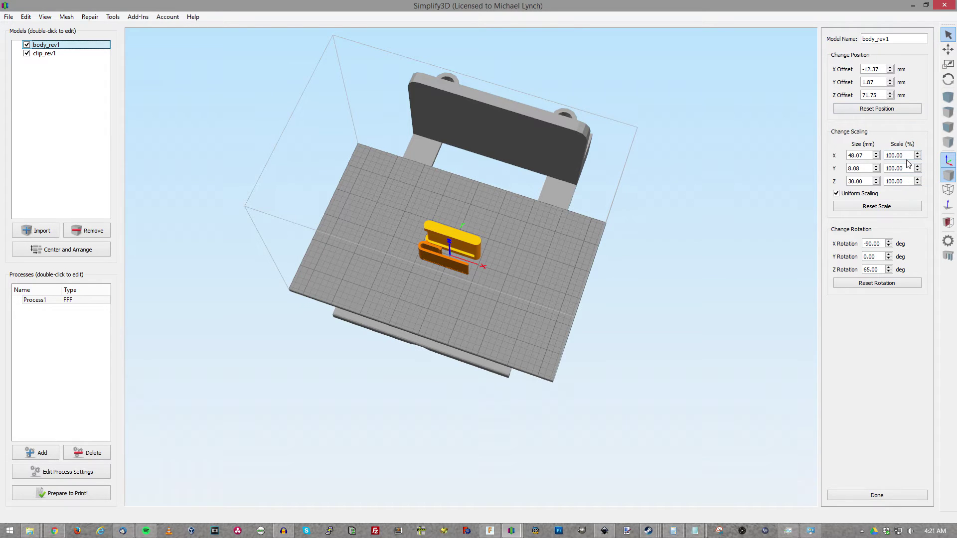
pyautogui.doubleClick(906, 177)
pyautogui.write('200')
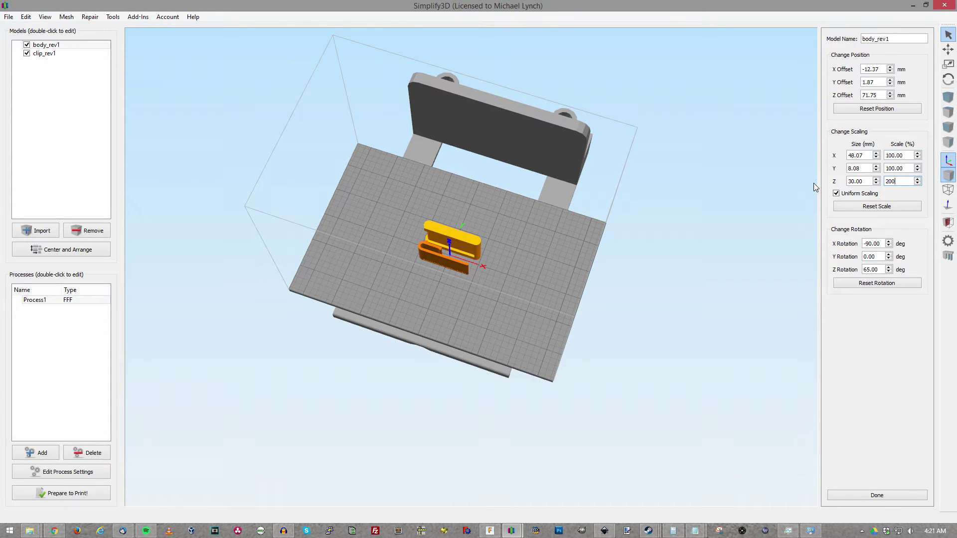
pyautogui.press('Return')
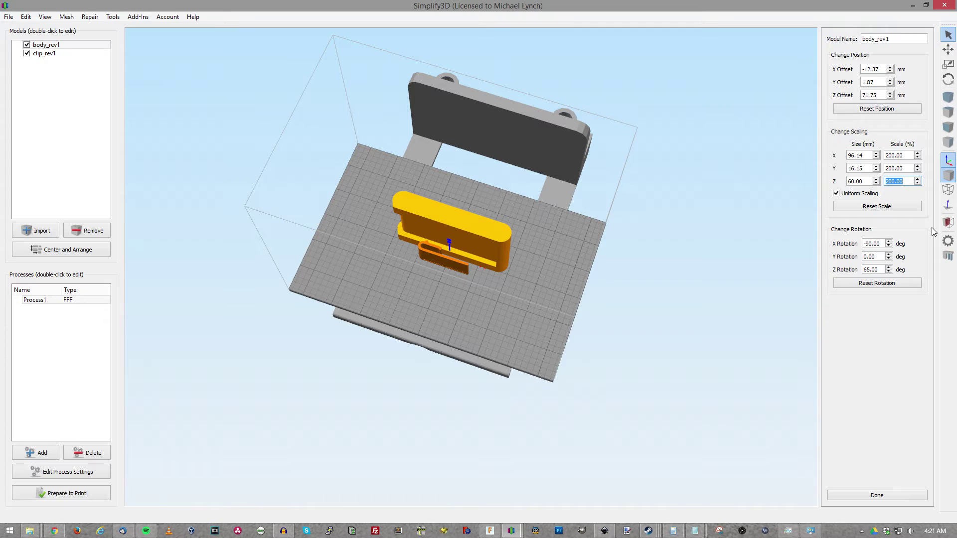
pyautogui.write('100')
pyautogui.press('Return')
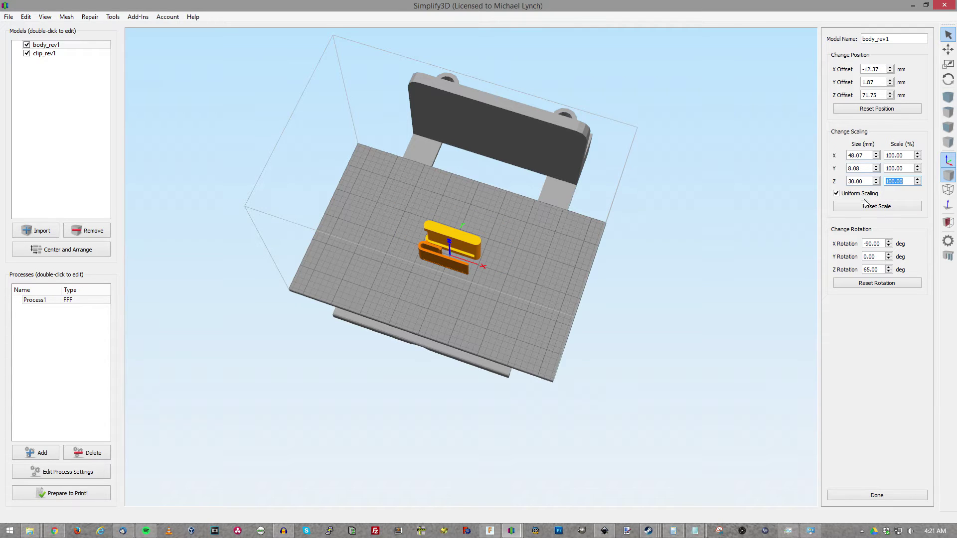
pyautogui.click(836, 194)
pyautogui.click(855, 194)
pyautogui.moveTo(724, 84)
pyautogui.mouseDown()
pyautogui.moveTo(517, 312)
pyautogui.moveTo(466, 299)
pyautogui.mouseUp()
pyautogui.scroll(3, 466, 298)
# Delete both phone stand parts and browse Explorer from phonestand up to the 3d models folder
pyautogui.keyDown('shift'); pyautogui.click(45, 54); pyautogui.keyUp('shift')
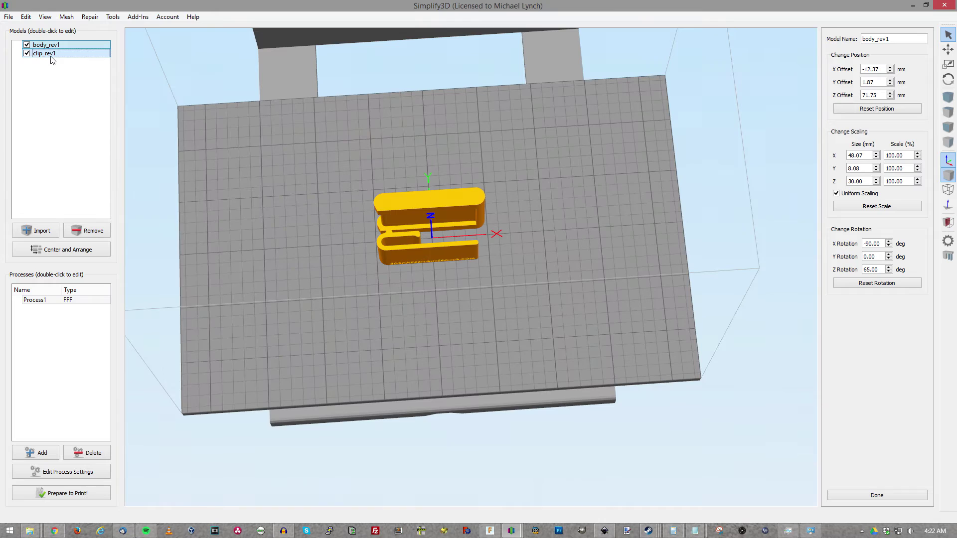
pyautogui.press('Delete')
pyautogui.moveTo(30, 531)
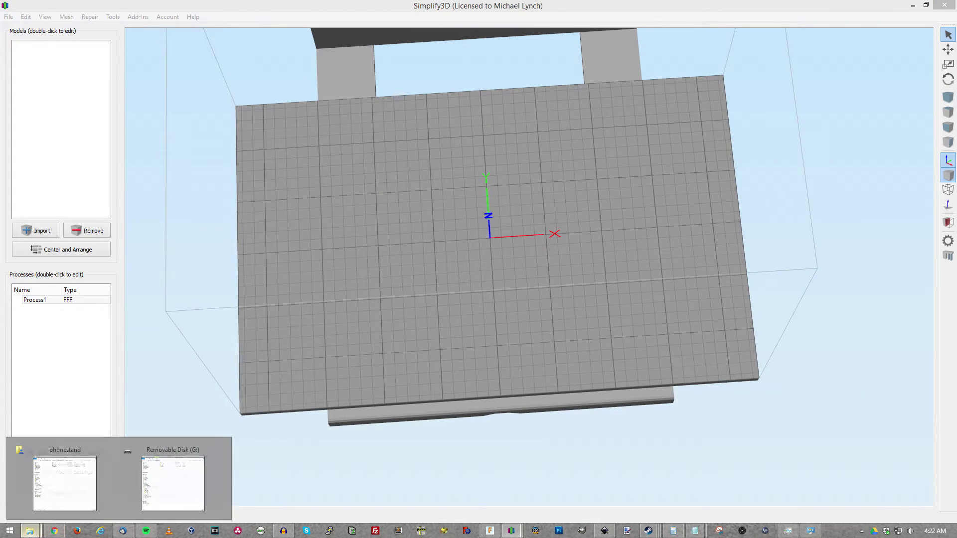
pyautogui.click(187, 482)
pyautogui.click(467, 247)
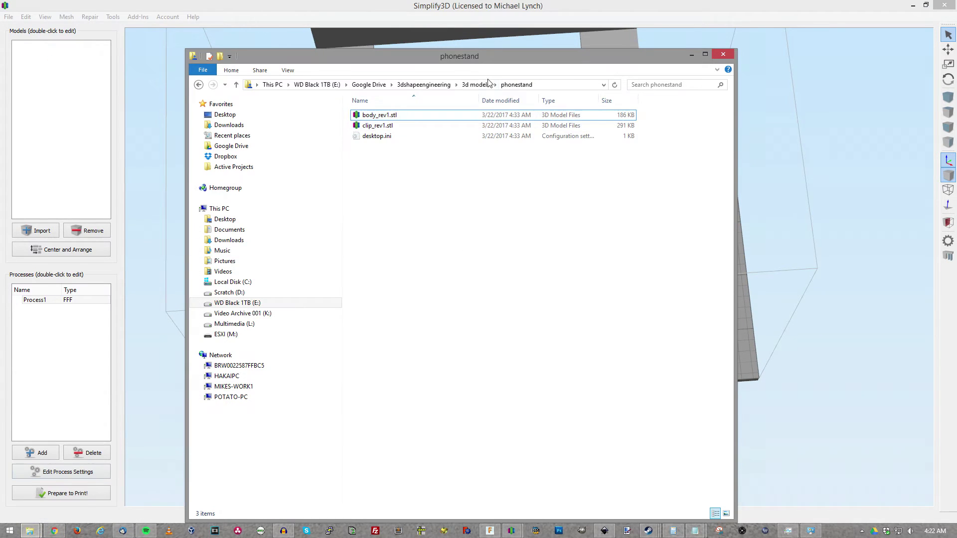
pyautogui.click(479, 86)
pyautogui.scroll(-1, 468, 301)
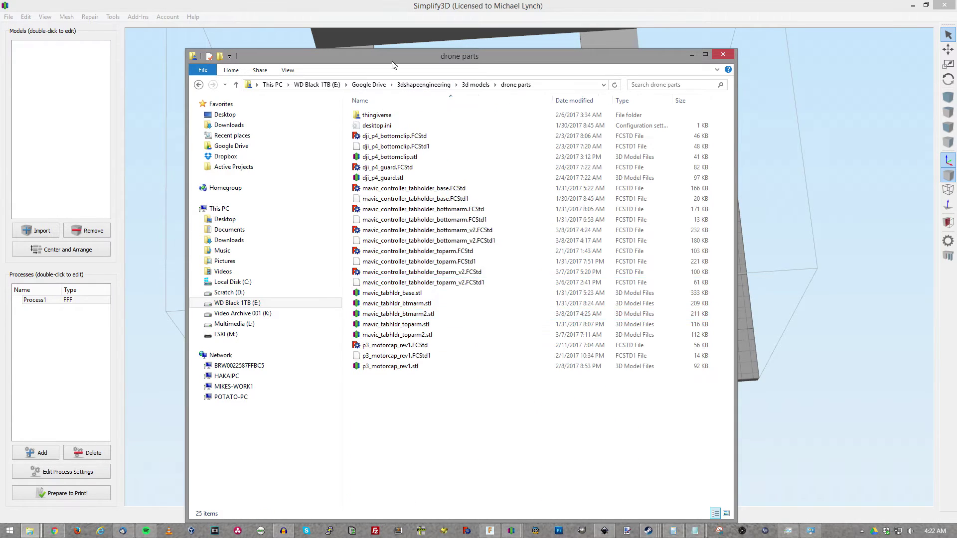
pyautogui.scroll(3, 488, 368)
pyautogui.scroll(3, 486, 438)
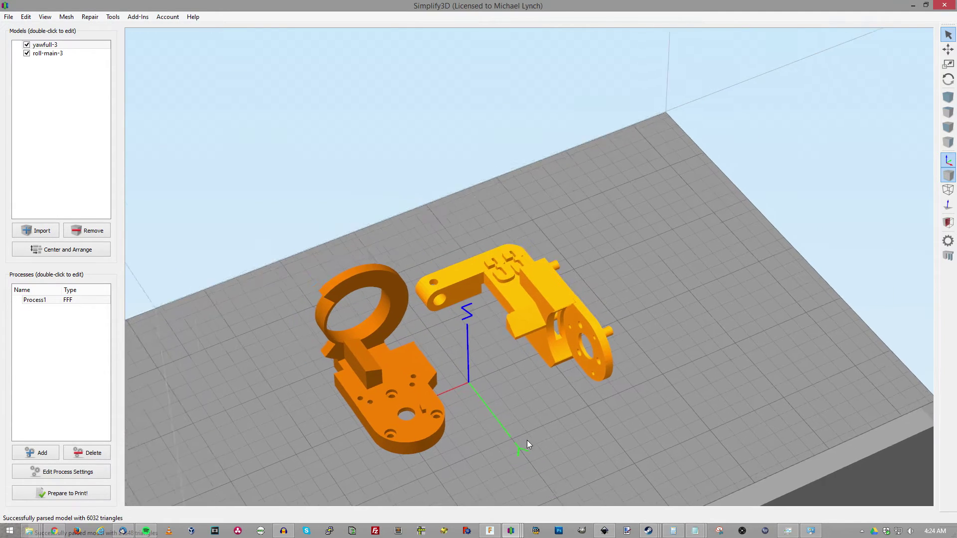
# Move the yellow yawfull-3 part so it overlaps the orange roll-main-3 part
pyautogui.moveTo(527, 440); pyautogui.dragTo(705, 333, button='right')
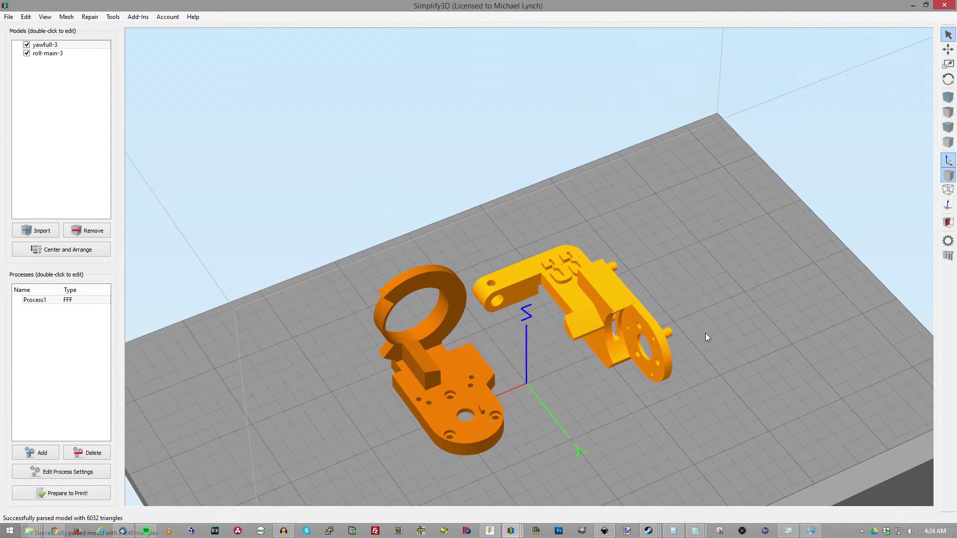
pyautogui.click(948, 49)
pyautogui.moveTo(595, 322); pyautogui.dragTo(560, 363)
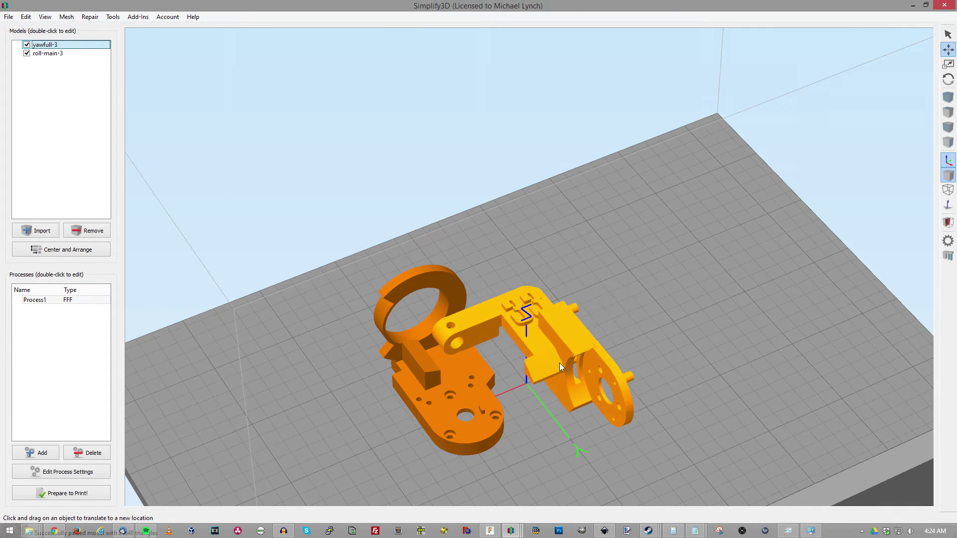
pyautogui.moveTo(635, 422)
pyautogui.mouseDown()
pyautogui.moveTo(642, 339)
pyautogui.moveTo(580, 302)
pyautogui.moveTo(813, 369)
pyautogui.moveTo(753, 401)
pyautogui.moveTo(532, 364)
pyautogui.moveTo(510, 369)
pyautogui.moveTo(544, 376)
pyautogui.mouseUp()
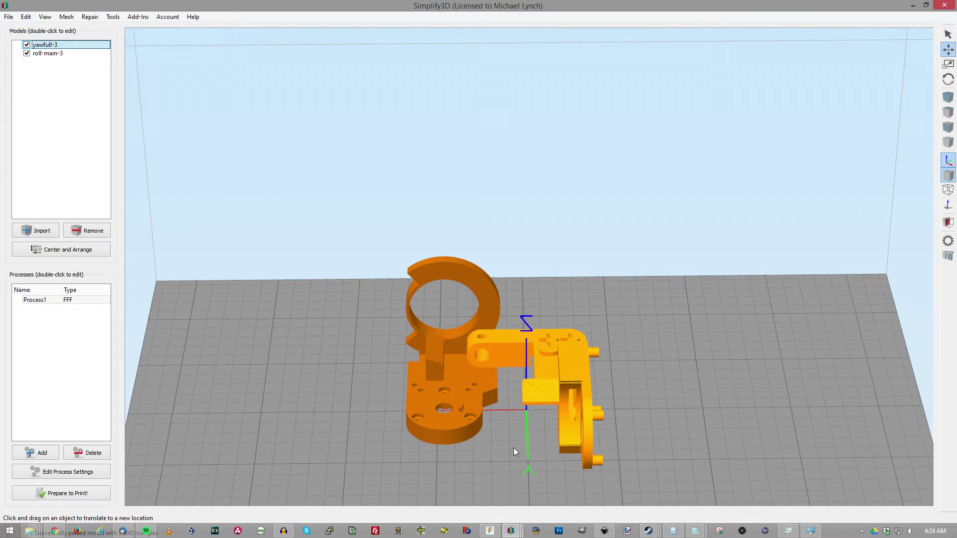
pyautogui.moveTo(514, 448)
pyautogui.mouseDown()
pyautogui.moveTo(747, 466)
pyautogui.moveTo(611, 364)
pyautogui.moveTo(587, 374)
pyautogui.mouseUp()
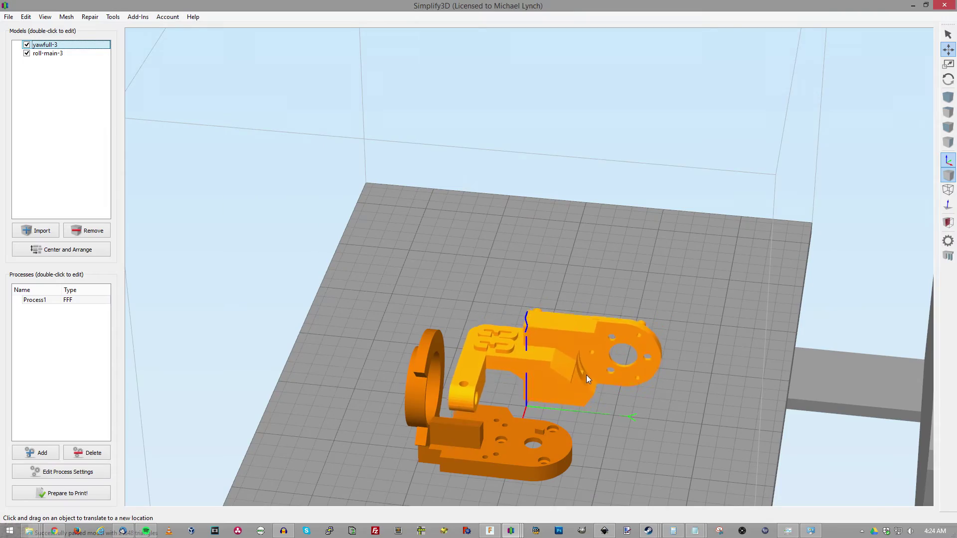
pyautogui.moveTo(576, 427)
pyautogui.mouseDown()
pyautogui.moveTo(563, 447)
pyautogui.moveTo(440, 473)
pyautogui.moveTo(411, 394)
pyautogui.mouseUp()
pyautogui.scroll(3, 480, 447)
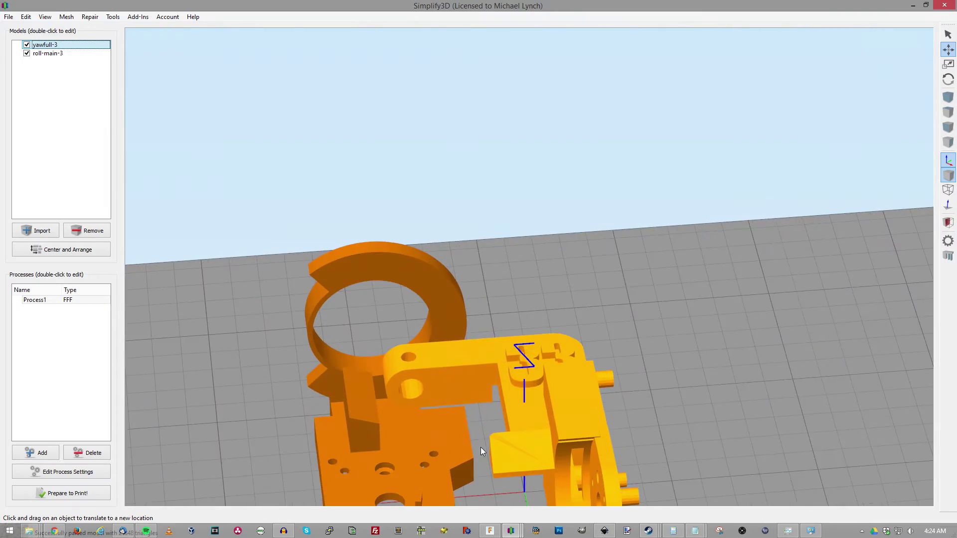
pyautogui.moveTo(481, 448)
pyautogui.mouseDown()
pyautogui.moveTo(527, 314)
pyautogui.moveTo(524, 371)
pyautogui.moveTo(796, 318)
pyautogui.moveTo(706, 200)
pyautogui.moveTo(647, 310)
pyautogui.moveTo(450, 266)
pyautogui.moveTo(400, 317)
pyautogui.moveTo(433, 291)
pyautogui.mouseUp()
pyautogui.scroll(2, 528, 288)
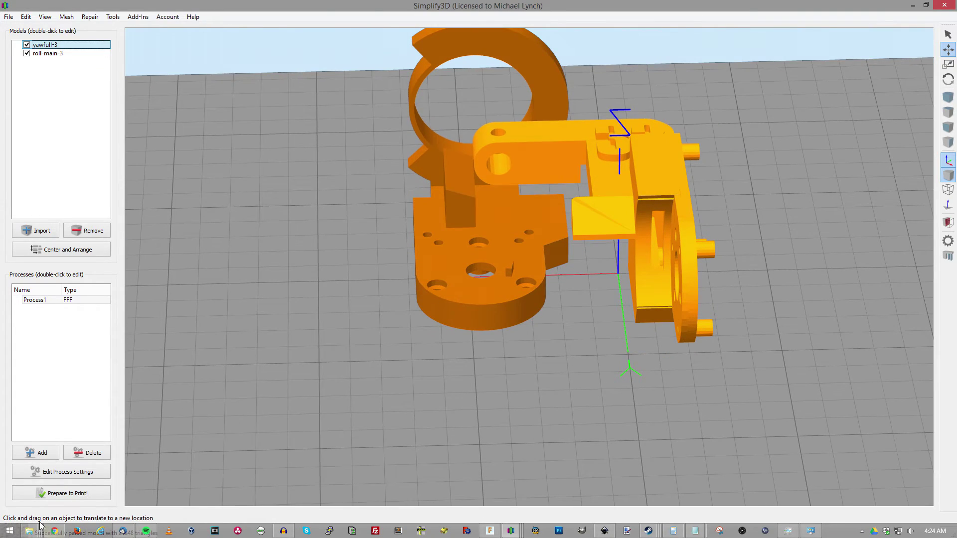
# Slice the models, check the 2 h 39 min, 18.81 g toolpath preview, and exit it
pyautogui.click(90, 497)
pyautogui.moveTo(385, 330)
pyautogui.mouseDown()
pyautogui.moveTo(648, 284)
pyautogui.moveTo(704, 298)
pyautogui.moveTo(608, 190)
pyautogui.moveTo(361, 359)
pyautogui.mouseUp()
pyautogui.click(80, 489)
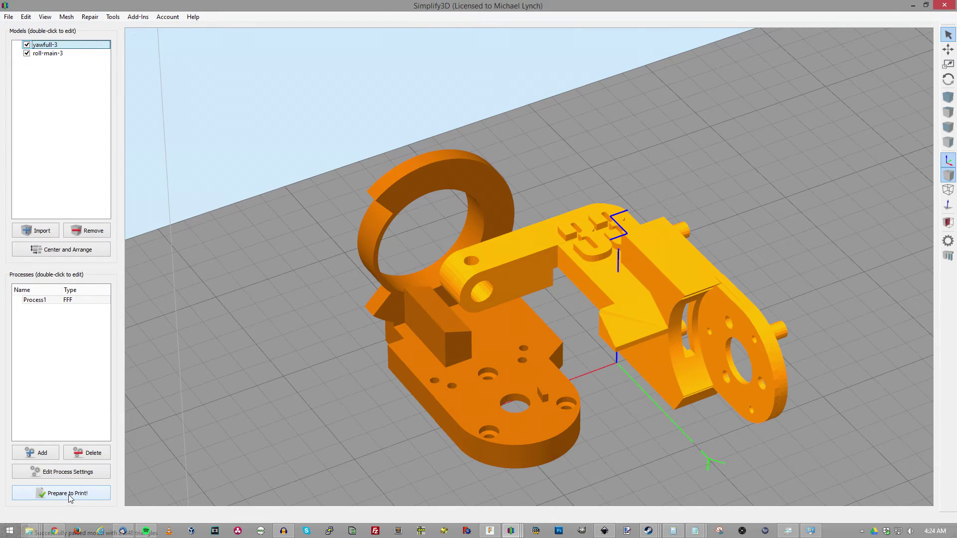
# Re-slice and step the preview through layers 0–55, then up to 145, then all 366
pyautogui.click(68, 494)
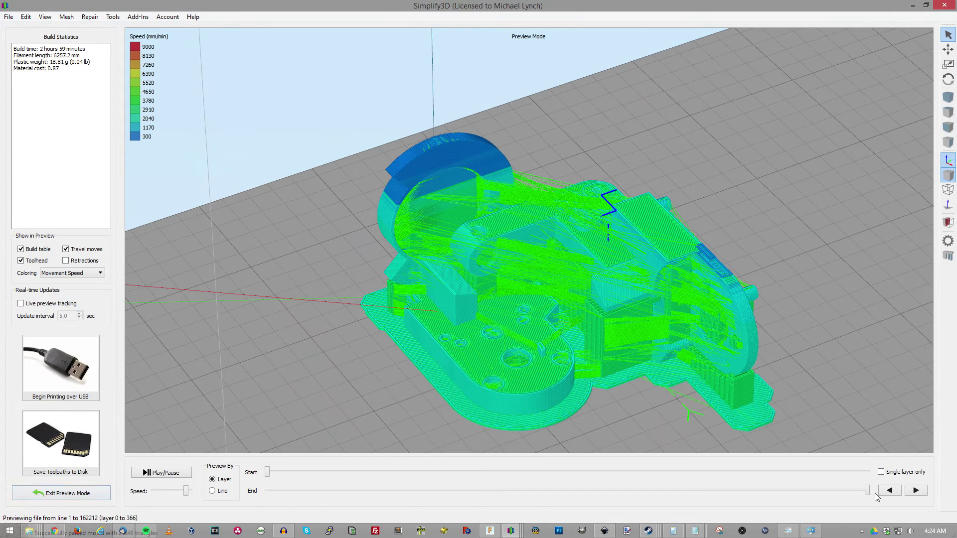
pyautogui.moveTo(867, 491)
pyautogui.mouseDown()
pyautogui.moveTo(477, 490)
pyautogui.moveTo(782, 471)
pyautogui.moveTo(500, 458)
pyautogui.moveTo(517, 455)
pyautogui.mouseUp()
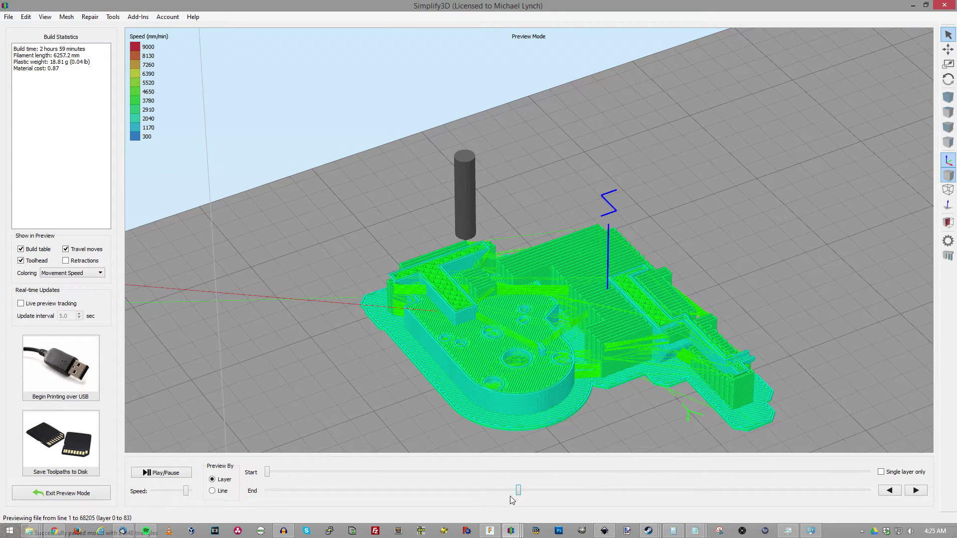
pyautogui.moveTo(521, 494); pyautogui.dragTo(752, 479)
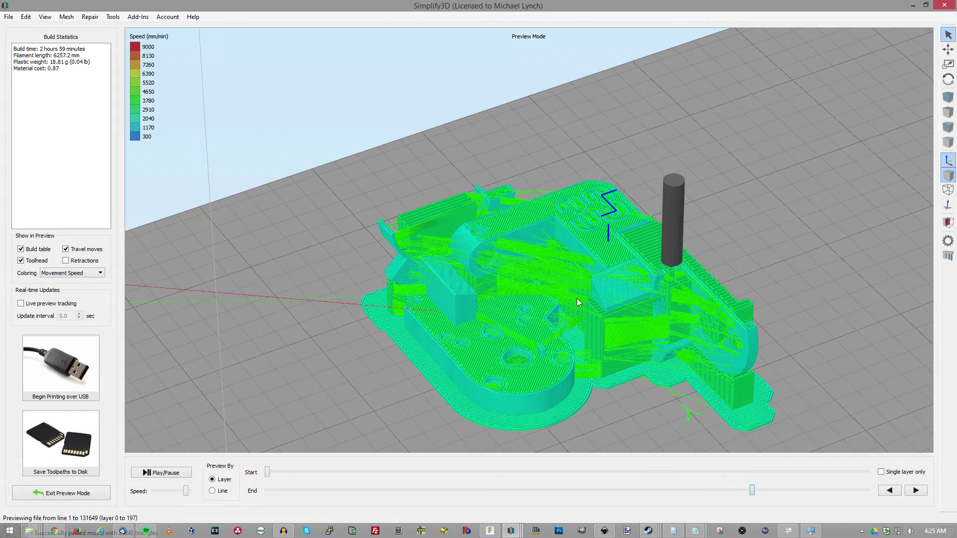
pyautogui.moveTo(515, 309)
pyautogui.mouseDown()
pyautogui.moveTo(834, 378)
pyautogui.moveTo(650, 358)
pyautogui.mouseUp()
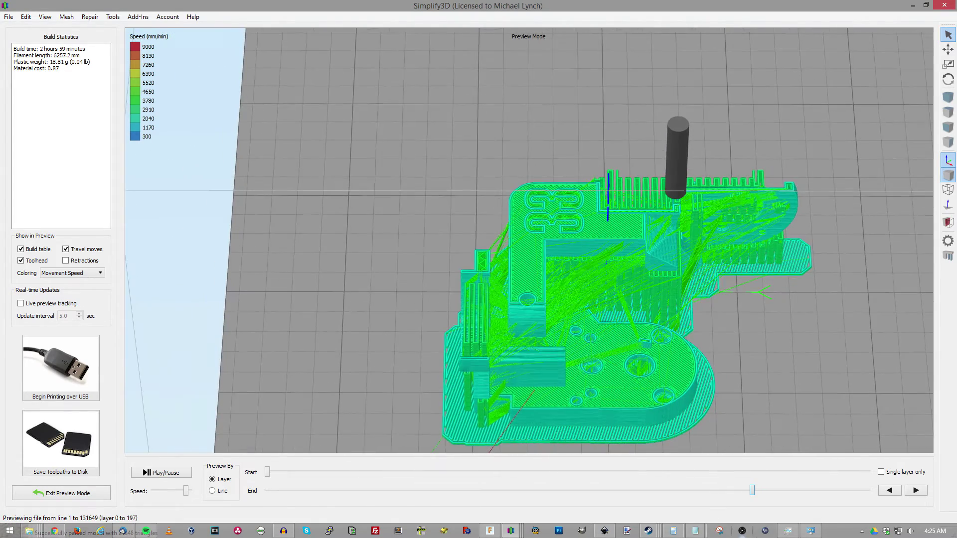
pyautogui.moveTo(752, 491); pyautogui.dragTo(866, 491)
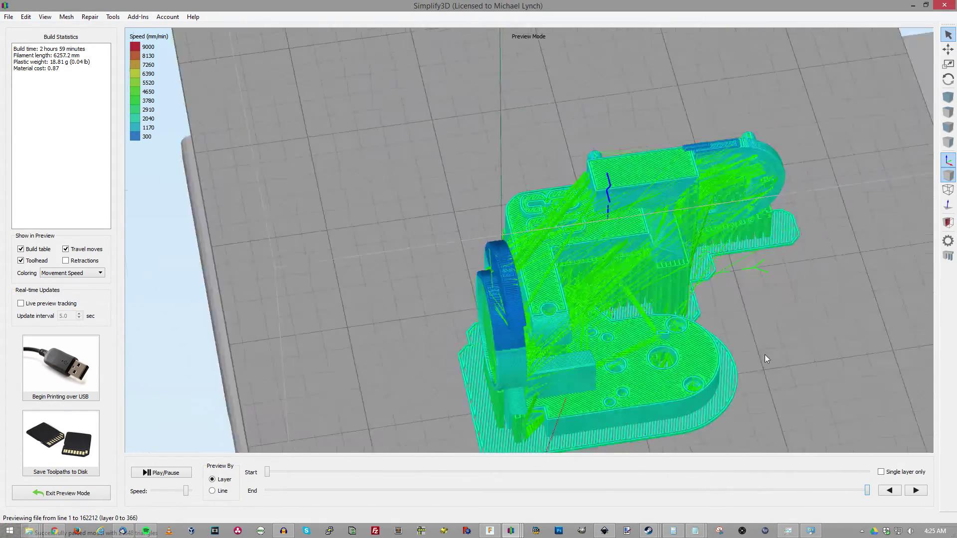
# Orbit the full toolpath preview to inspect it from several angles
pyautogui.moveTo(765, 355)
pyautogui.mouseDown()
pyautogui.moveTo(925, 255)
pyautogui.moveTo(288, 204)
pyautogui.moveTo(487, 253)
pyautogui.moveTo(635, 357)
pyautogui.moveTo(571, 459)
pyautogui.moveTo(487, 313)
pyautogui.moveTo(614, 334)
pyautogui.mouseUp()
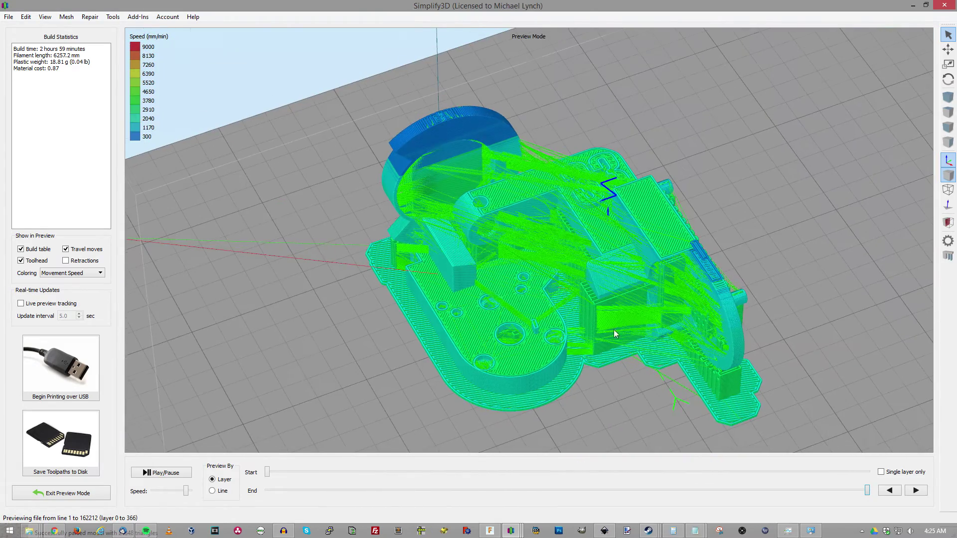
pyautogui.moveTo(502, 269)
pyautogui.mouseDown()
pyautogui.moveTo(456, 262)
pyautogui.moveTo(518, 254)
pyautogui.mouseUp()
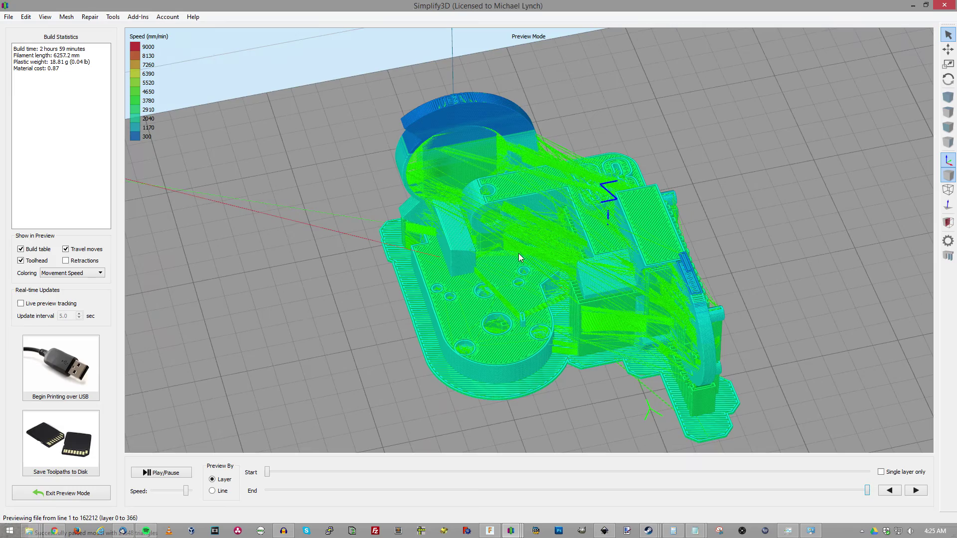
pyautogui.moveTo(606, 216)
pyautogui.mouseDown()
pyautogui.moveTo(665, 313)
pyautogui.moveTo(694, 324)
pyautogui.mouseUp()
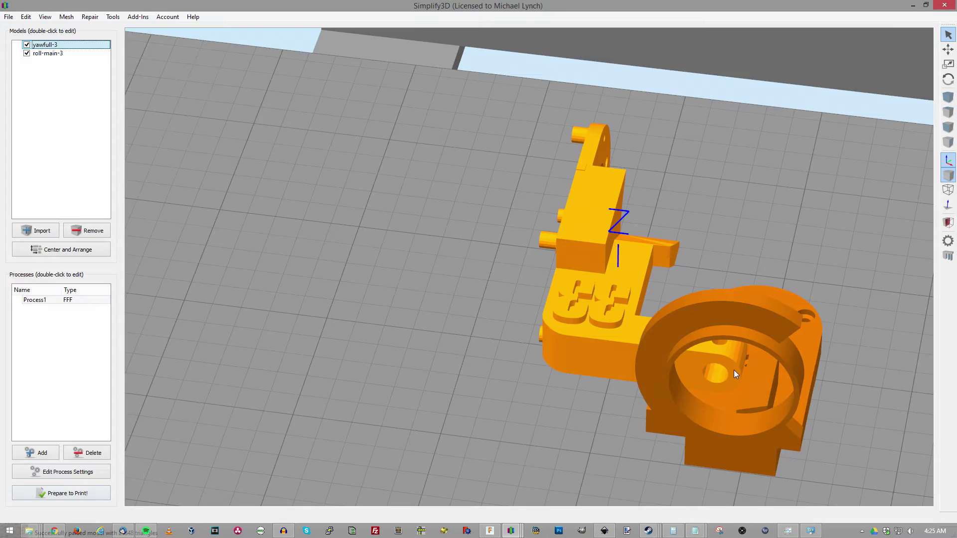
pyautogui.moveTo(733, 369)
pyautogui.mouseDown()
pyautogui.moveTo(653, 338)
pyautogui.moveTo(896, 217)
pyautogui.mouseUp()
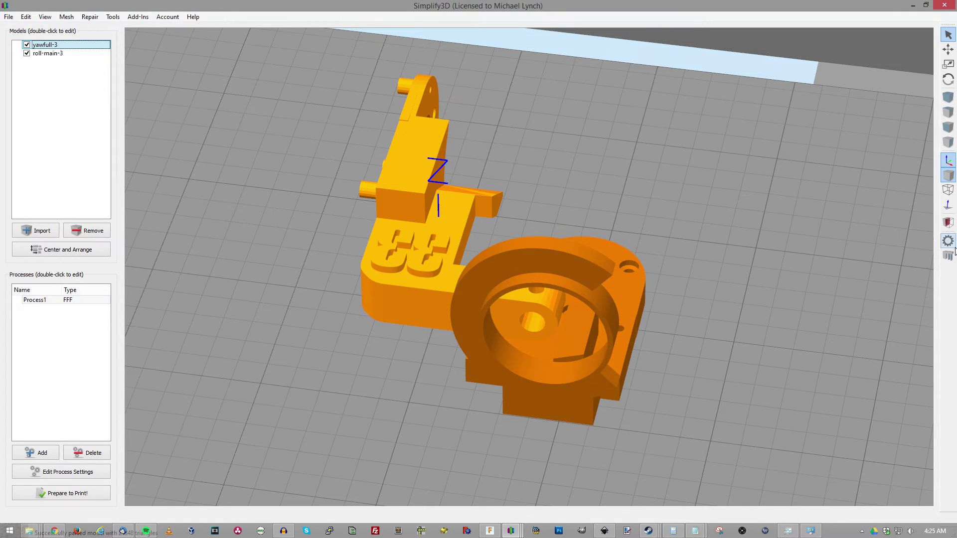
# Open Support Generation and move its dialog away from the parts
pyautogui.click(948, 256)
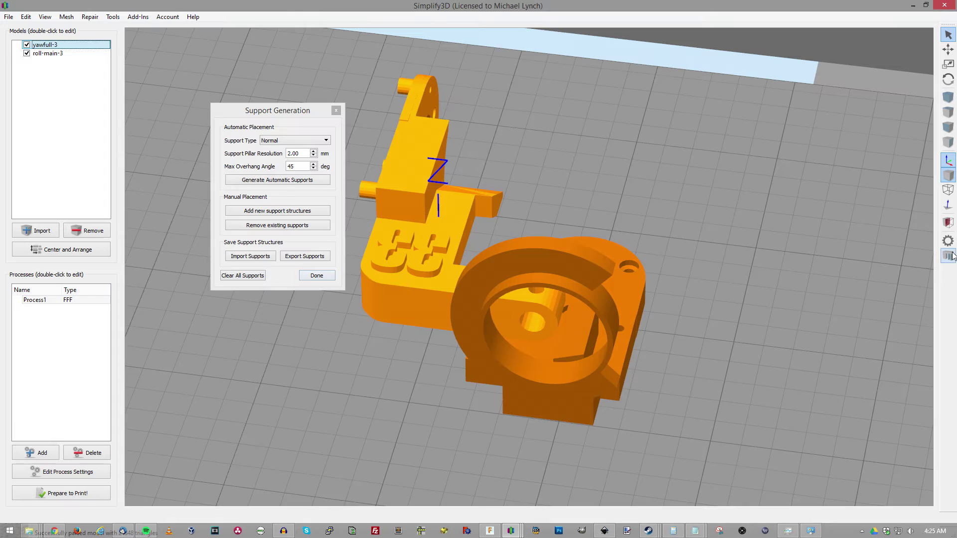
pyautogui.moveTo(271, 116); pyautogui.dragTo(236, 155)
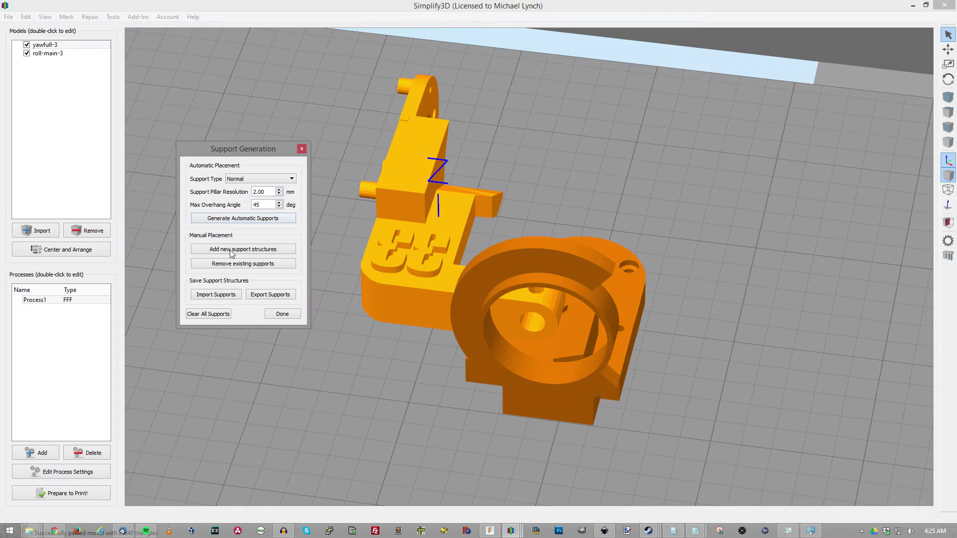
# Generate automatic supports under both gimbal parts and inspect the result
pyautogui.click(234, 223)
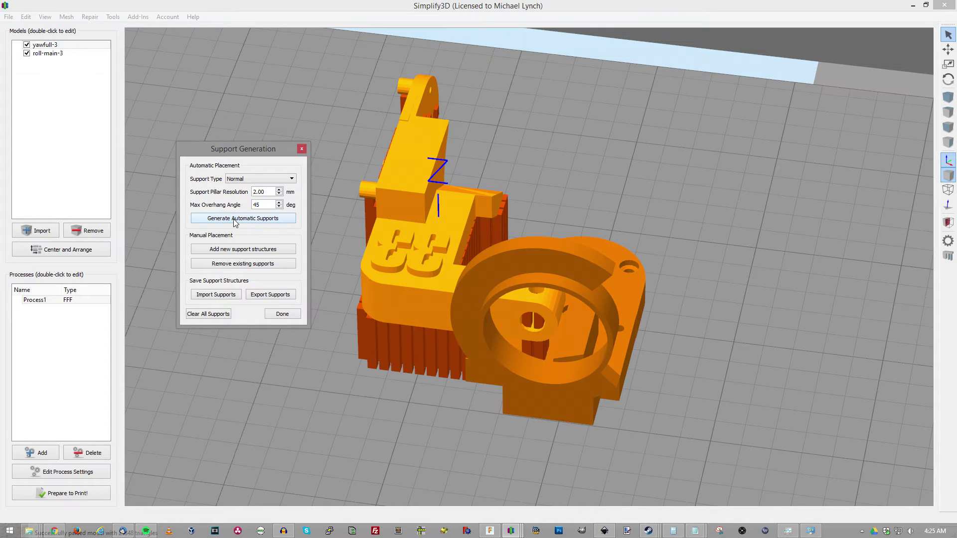
pyautogui.moveTo(372, 317); pyautogui.dragTo(263, 377)
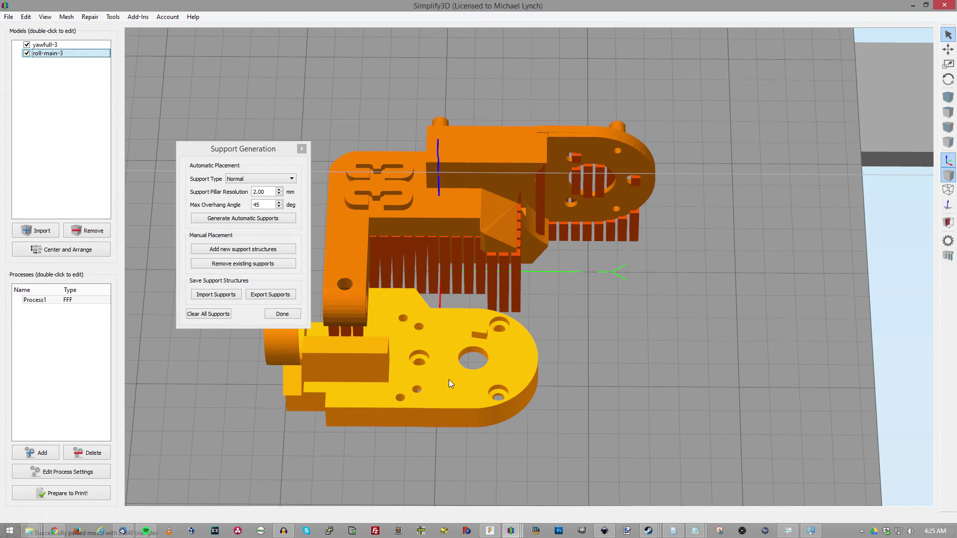
pyautogui.click(253, 225)
pyautogui.moveTo(450, 403)
pyautogui.mouseDown()
pyautogui.moveTo(691, 438)
pyautogui.moveTo(656, 457)
pyautogui.moveTo(696, 415)
pyautogui.moveTo(303, 236)
pyautogui.mouseUp()
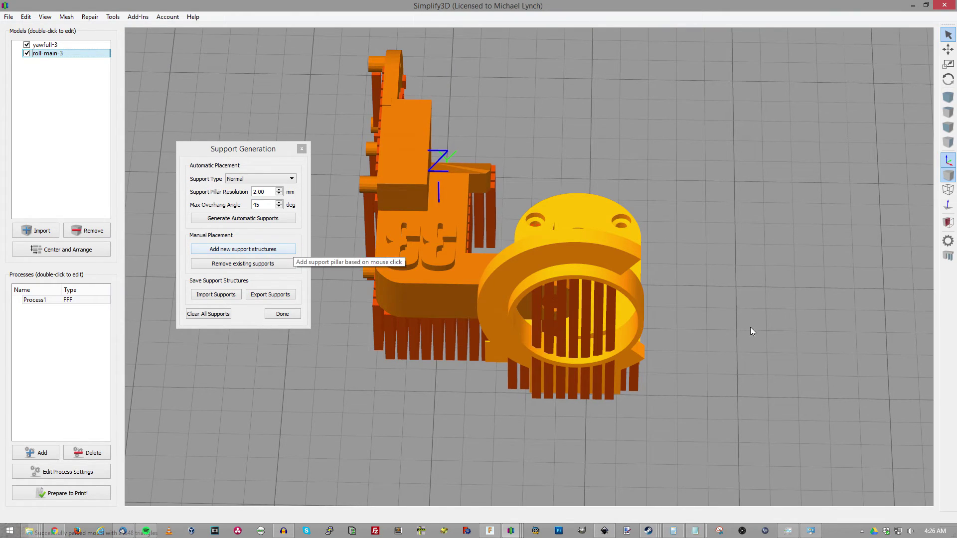
pyautogui.moveTo(478, 284)
pyautogui.mouseDown()
pyautogui.moveTo(572, 280)
pyautogui.moveTo(381, 238)
pyautogui.moveTo(592, 315)
pyautogui.moveTo(354, 314)
pyautogui.moveTo(429, 408)
pyautogui.mouseUp()
pyautogui.click(235, 251)
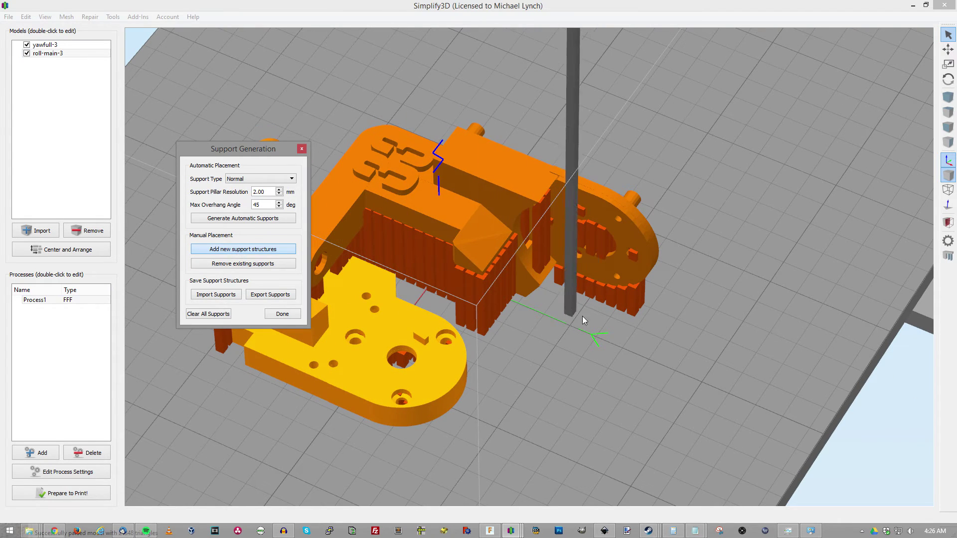
pyautogui.click(412, 360)
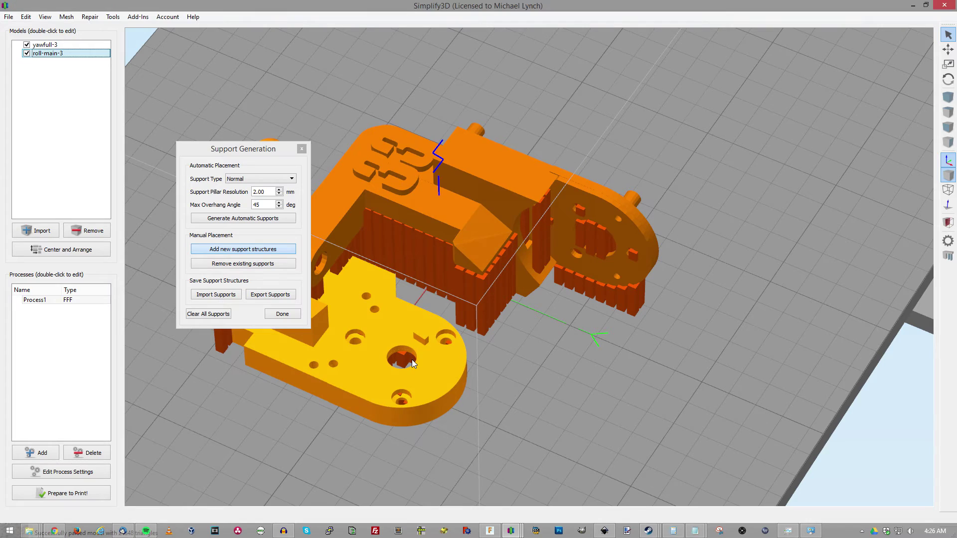
pyautogui.moveTo(415, 282); pyautogui.dragTo(457, 353)
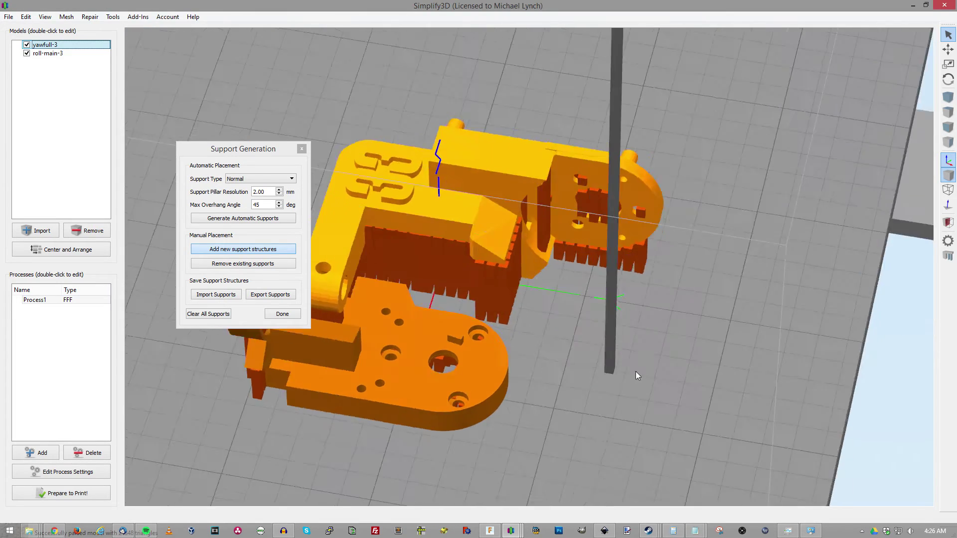
# Remove two support pillars inside the roll-main-3 ring and finish with Done
pyautogui.click(449, 352)
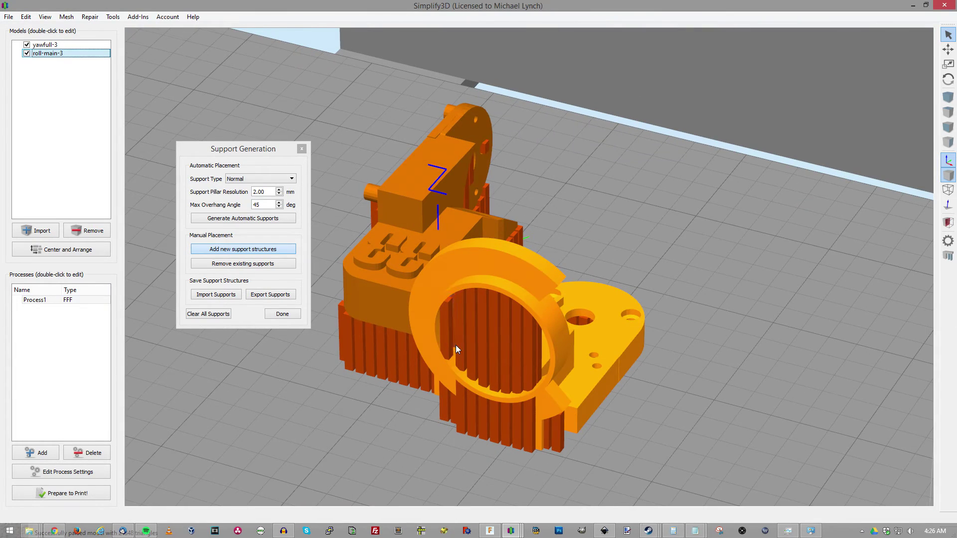
pyautogui.click(242, 263)
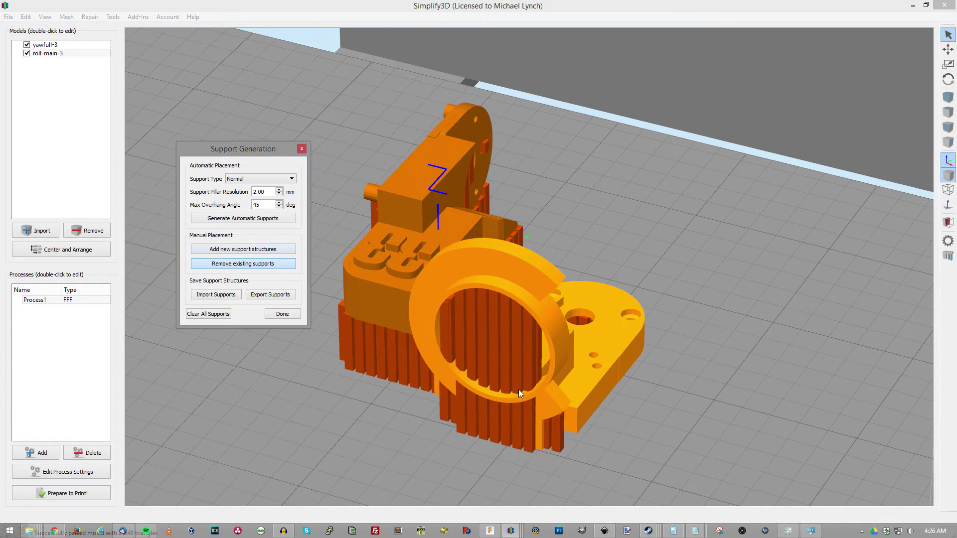
pyautogui.moveTo(457, 351)
pyautogui.mouseDown()
pyautogui.moveTo(483, 368)
pyautogui.moveTo(424, 336)
pyautogui.mouseUp()
pyautogui.click(423, 343)
pyautogui.moveTo(475, 355); pyautogui.dragTo(456, 350)
pyautogui.moveTo(521, 383); pyautogui.dragTo(720, 356)
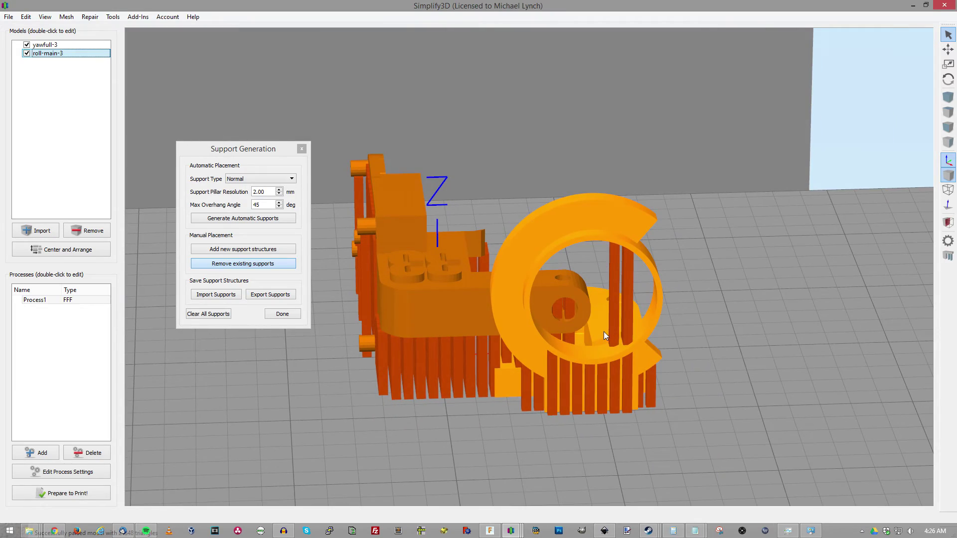
pyautogui.click(623, 311)
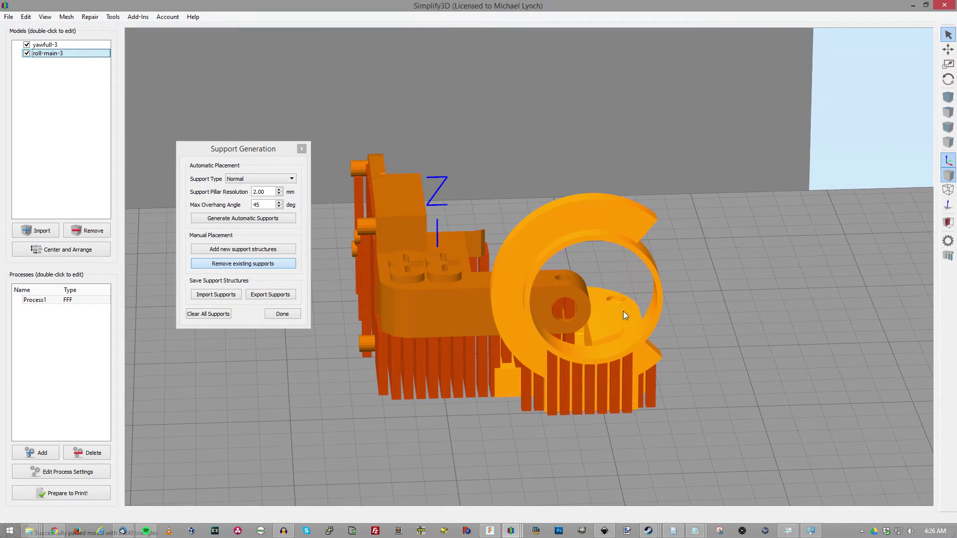
pyautogui.moveTo(623, 312)
pyautogui.mouseDown()
pyautogui.moveTo(317, 391)
pyautogui.moveTo(558, 437)
pyautogui.moveTo(494, 312)
pyautogui.moveTo(609, 361)
pyautogui.moveTo(173, 287)
pyautogui.mouseUp()
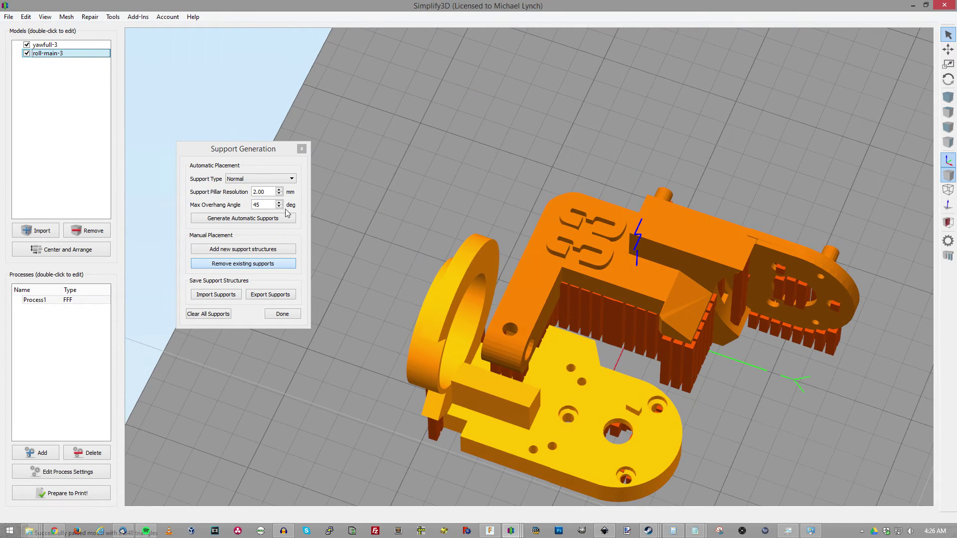
pyautogui.click(266, 192)
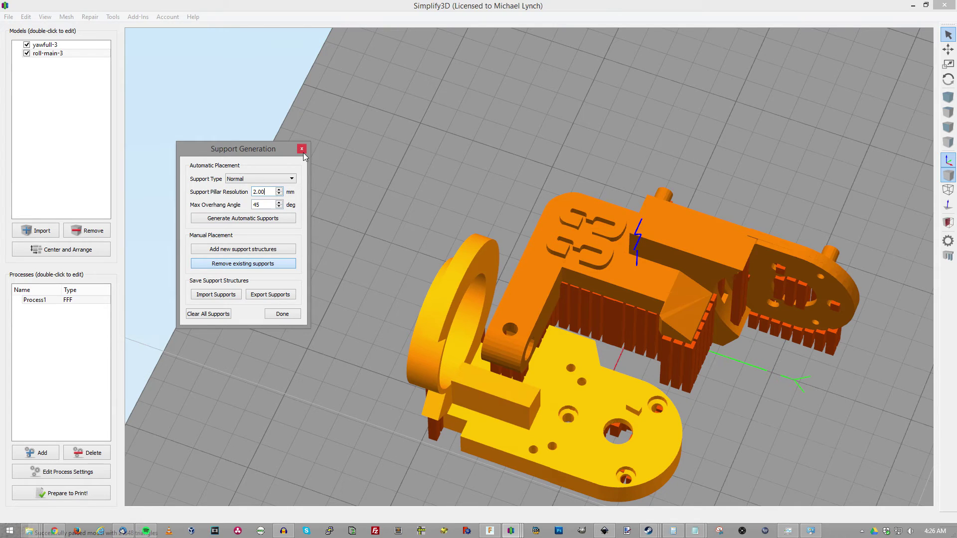
pyautogui.click(283, 314)
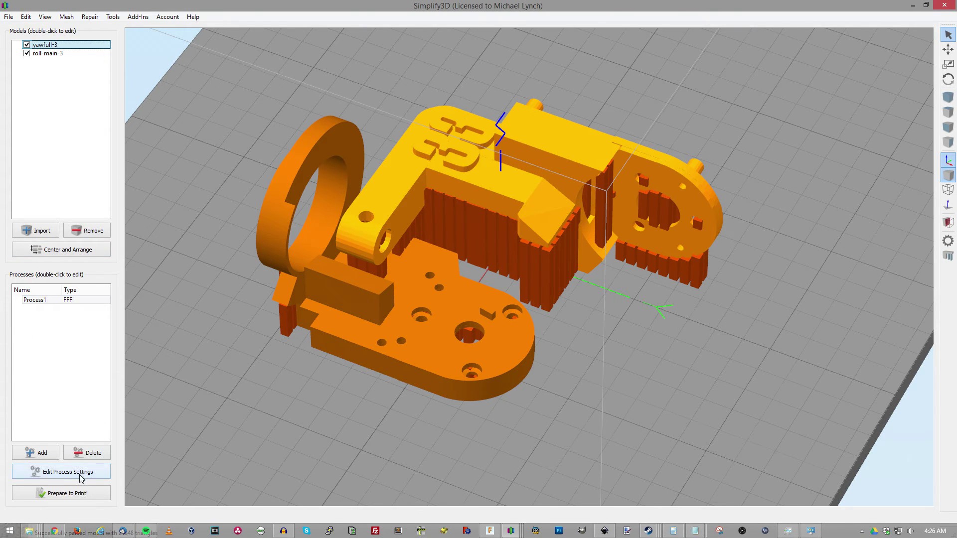
# Open Process1's settings from the Processes list
pyautogui.doubleClick(63, 300)
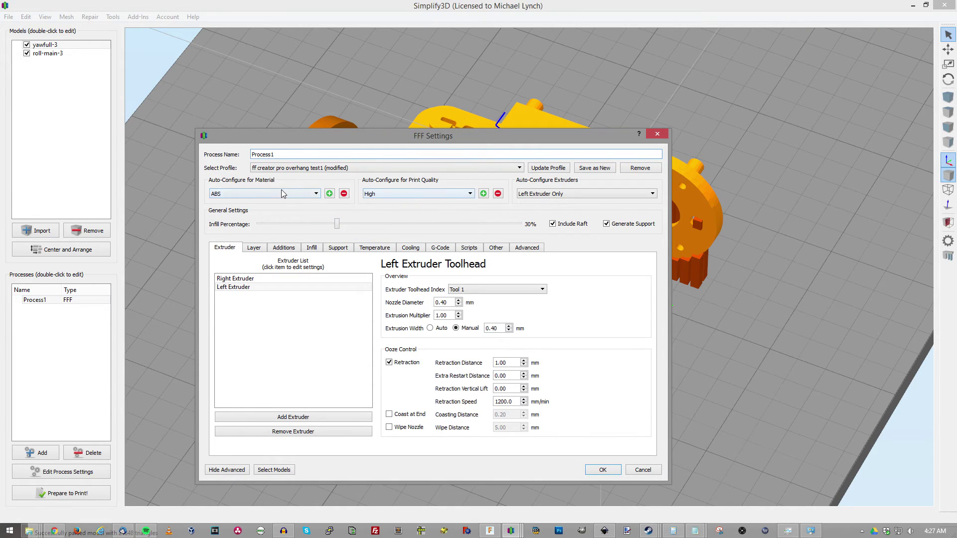
# Review the ABS material, layer, additions and temperature settings, ending on the 90° heated bed
pyautogui.click(281, 193)
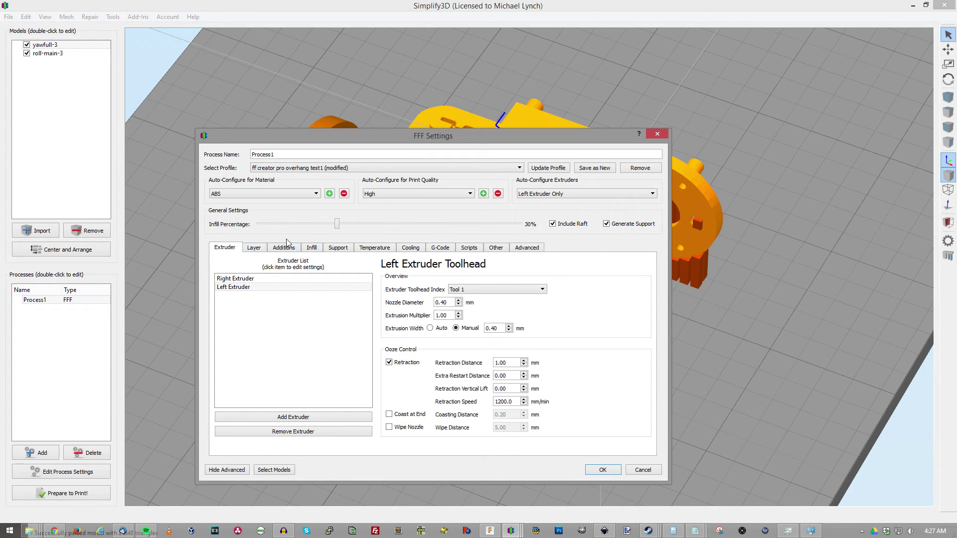
pyautogui.click(258, 252)
pyautogui.click(267, 252)
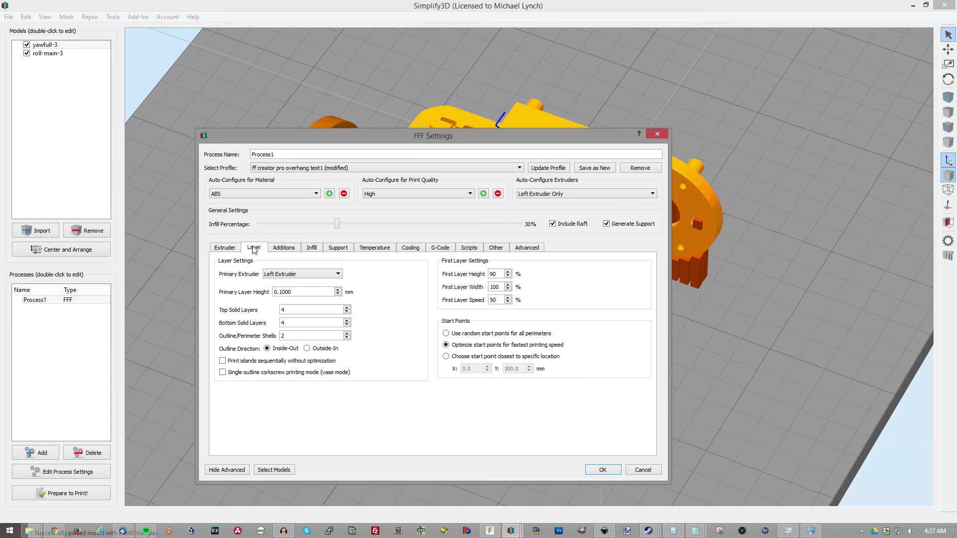
pyautogui.click(297, 252)
pyautogui.click(361, 248)
pyautogui.click(469, 194)
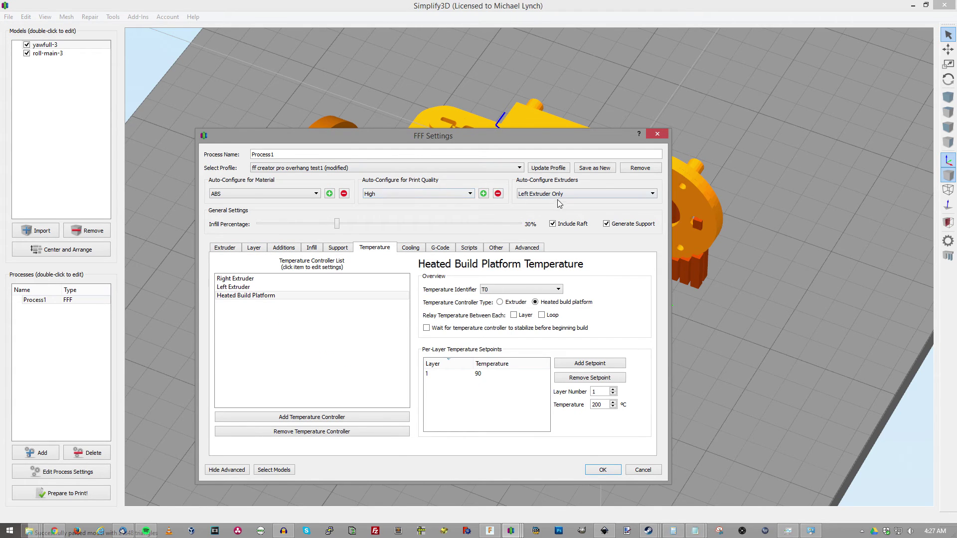
# Check the Auto-Configure Extruders options, keeping Left Extruder Only
pyautogui.click(545, 196)
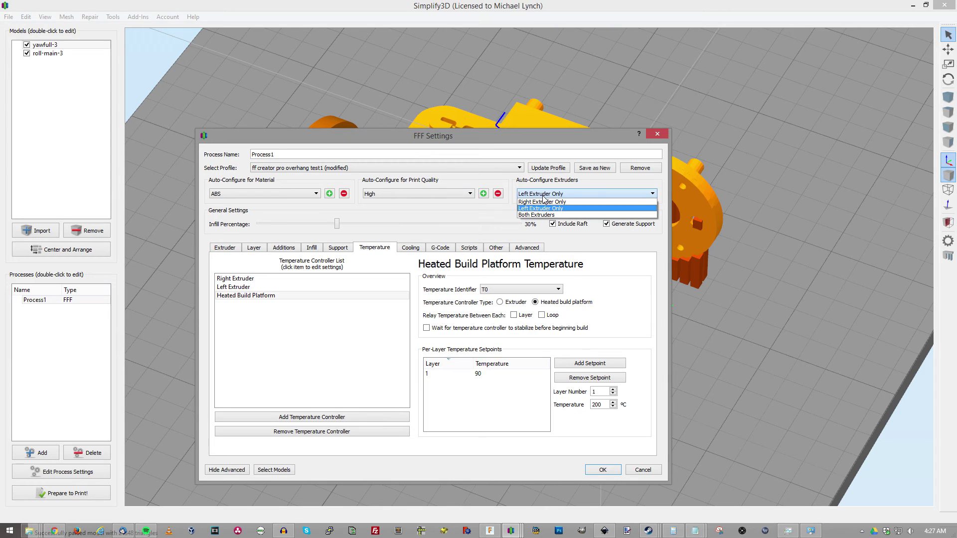
pyautogui.click(564, 197)
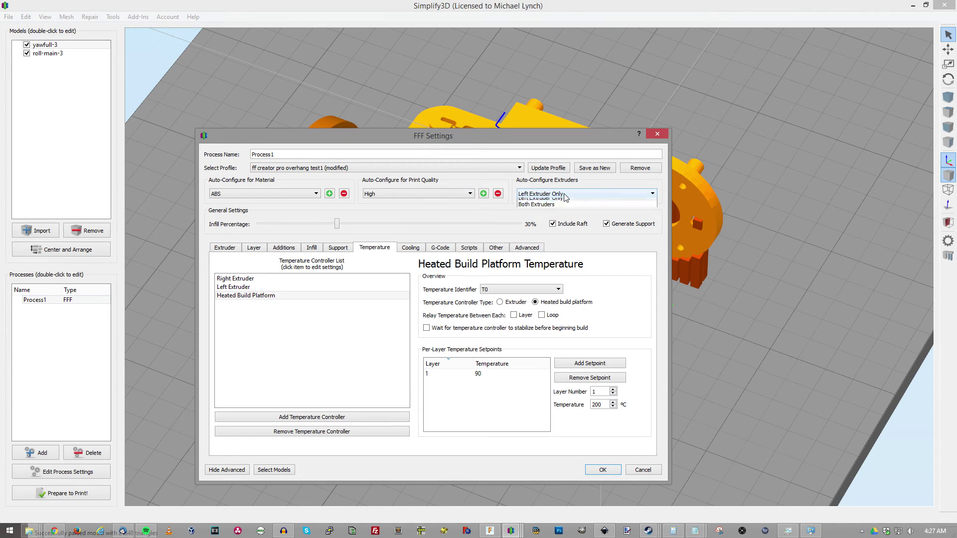
pyautogui.click(557, 196)
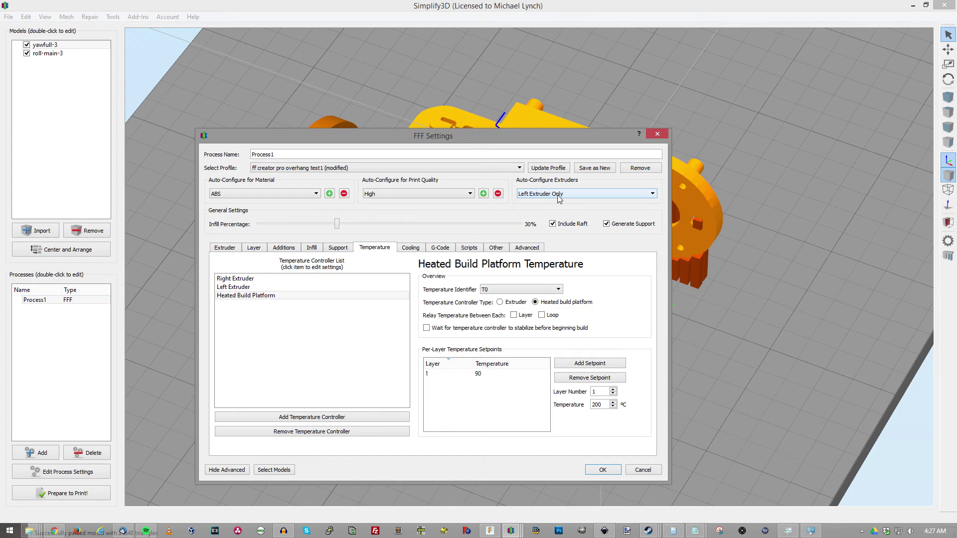
pyautogui.click(557, 195)
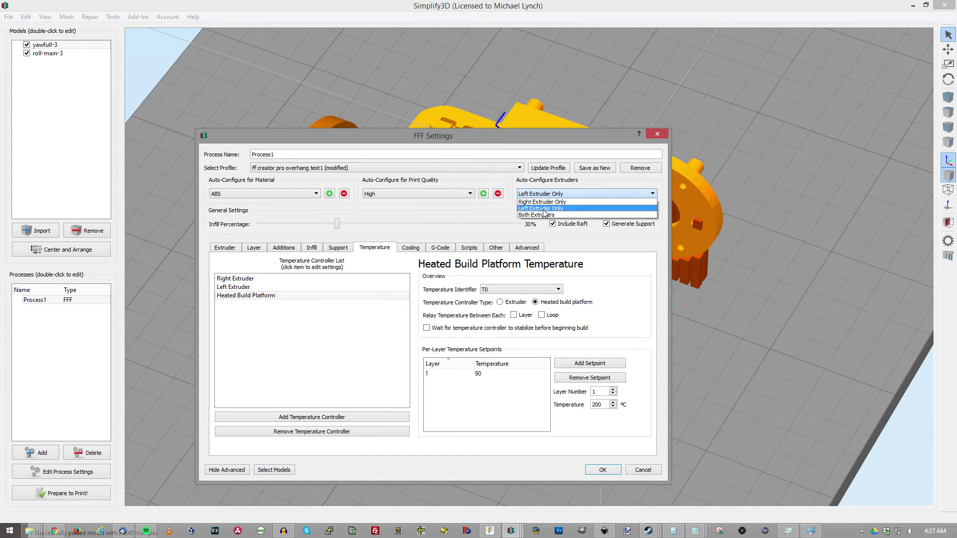
pyautogui.click(542, 189)
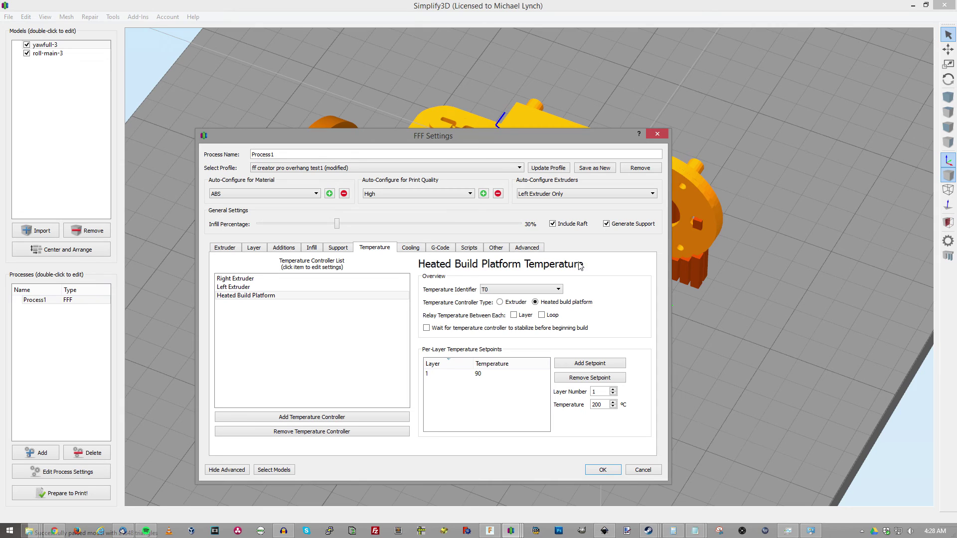
# Review the Cooling, G-Code, Scripts, Advanced and Other tabs of Process1's settings
pyautogui.click(408, 248)
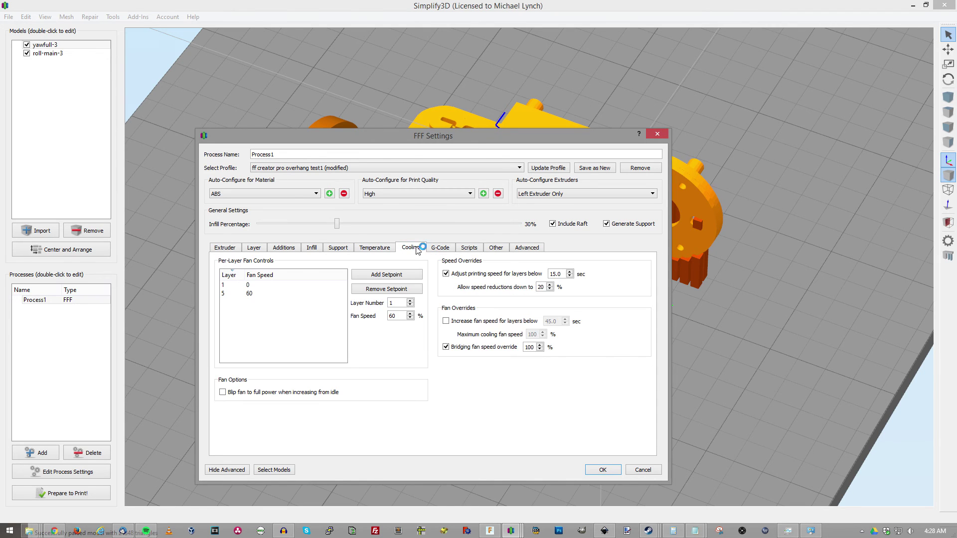
pyautogui.click(452, 250)
pyautogui.click(477, 248)
pyautogui.click(532, 248)
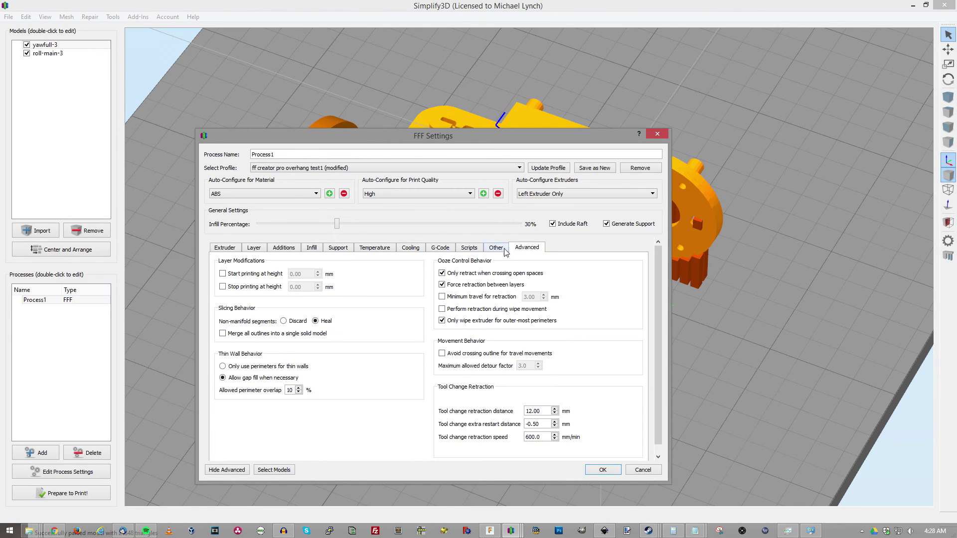
pyautogui.click(499, 249)
# Check the left extruder's 0.40 mm nozzle and 1 mm retraction, then close the settings
pyautogui.click(235, 252)
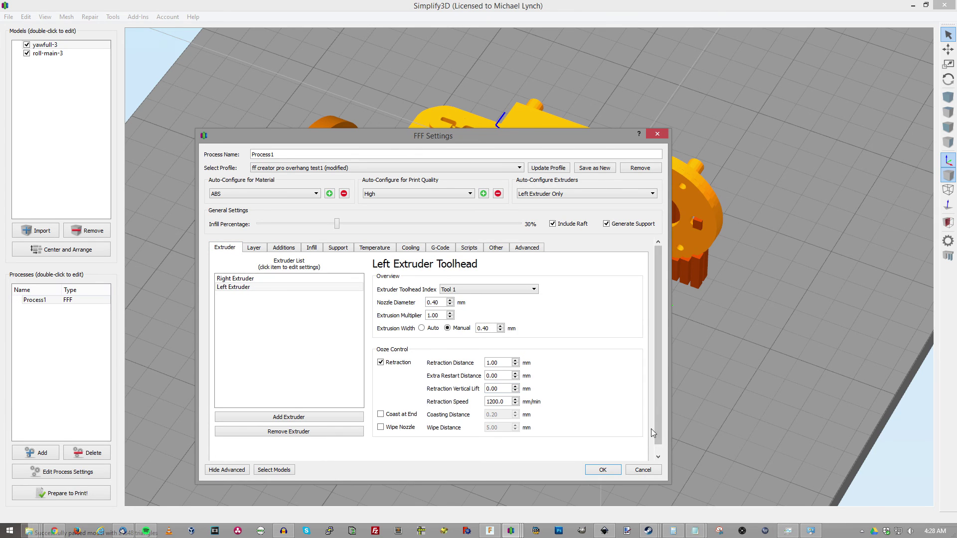
pyautogui.click(335, 289)
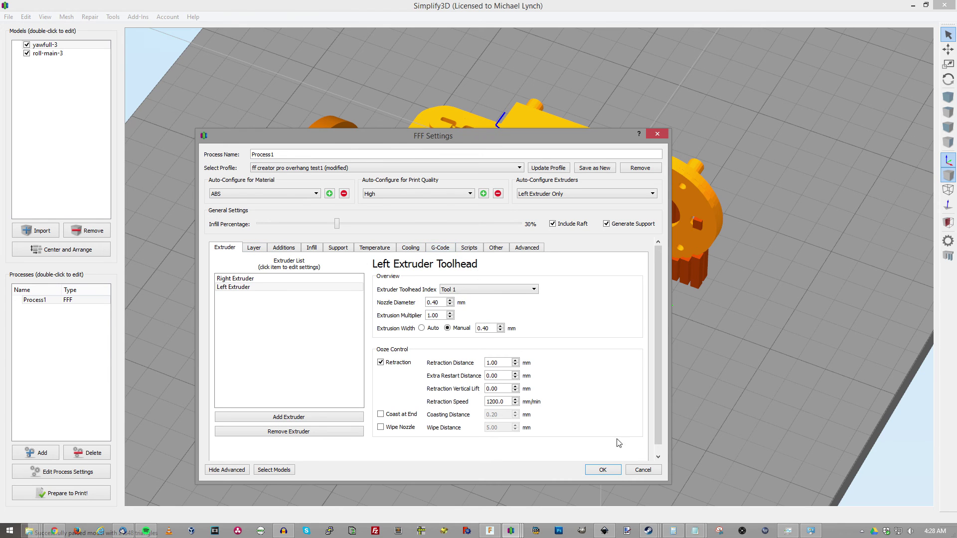
pyautogui.click(603, 469)
pyautogui.moveTo(658, 377); pyautogui.dragTo(540, 380)
pyautogui.scroll(-5, 536, 380)
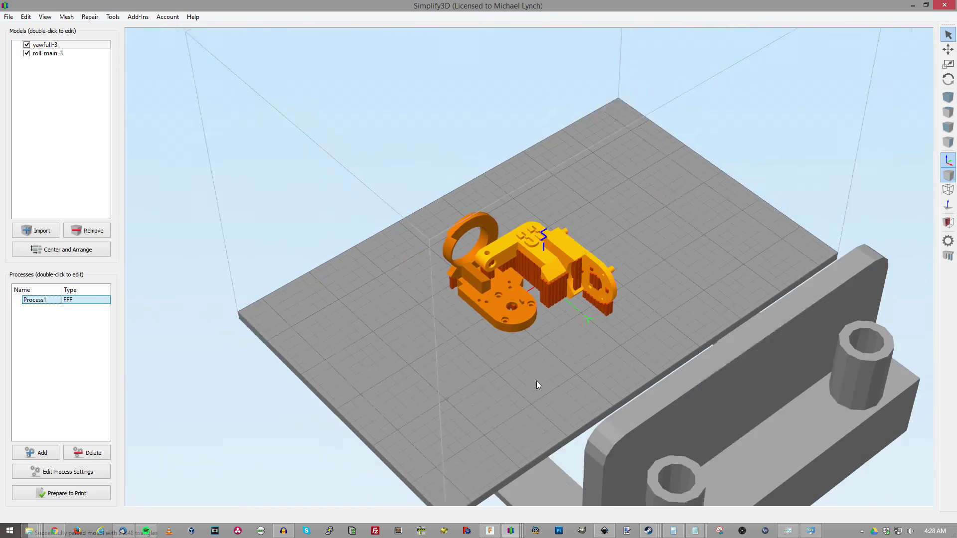
pyautogui.scroll(-3, 535, 381)
pyautogui.moveTo(477, 396)
pyautogui.mouseDown()
pyautogui.moveTo(753, 375)
pyautogui.moveTo(719, 377)
pyautogui.mouseUp()
pyautogui.scroll(3, 720, 380)
pyautogui.moveTo(625, 371); pyautogui.dragTo(638, 390)
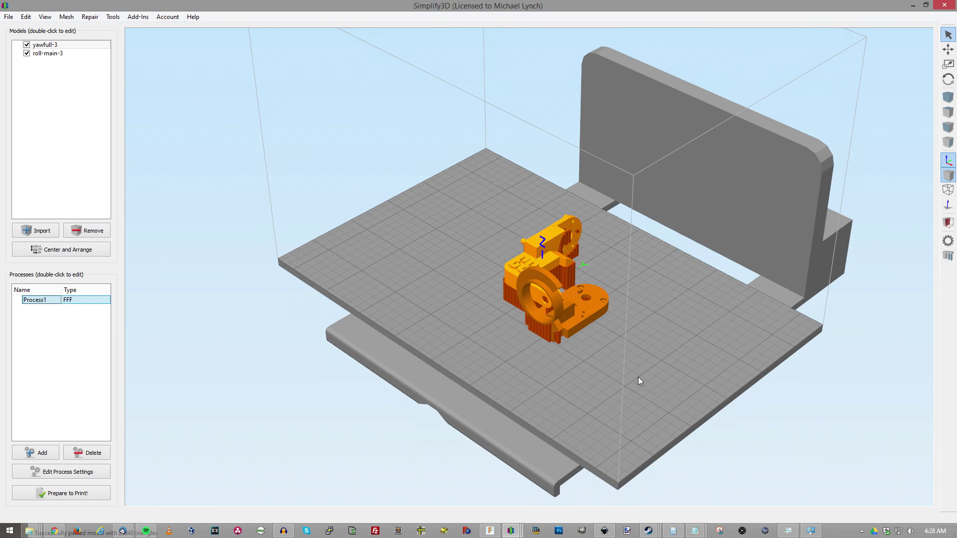